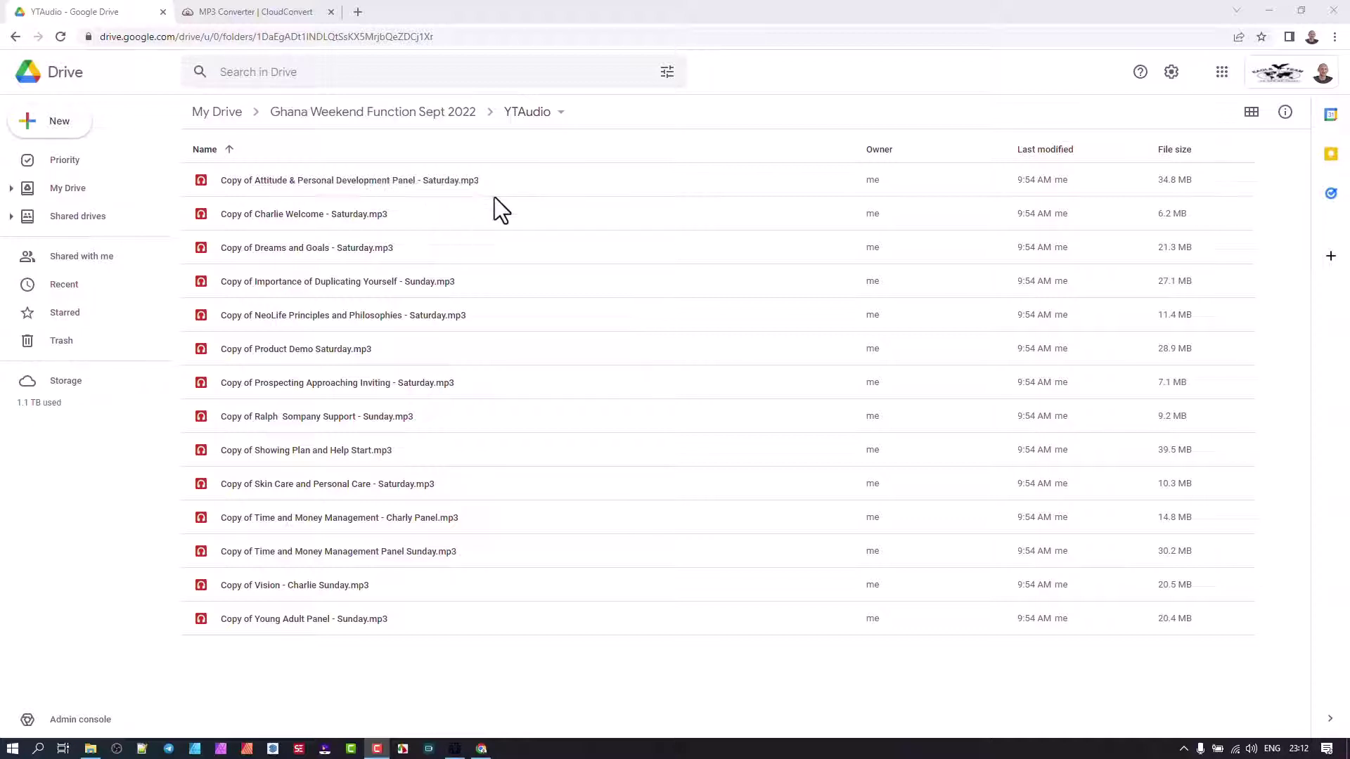
Open the Attitude & Personal Development Panel MP3 from Google Drive with CloudConvert.
right_click(449, 182)
mouse_move(528, 229)
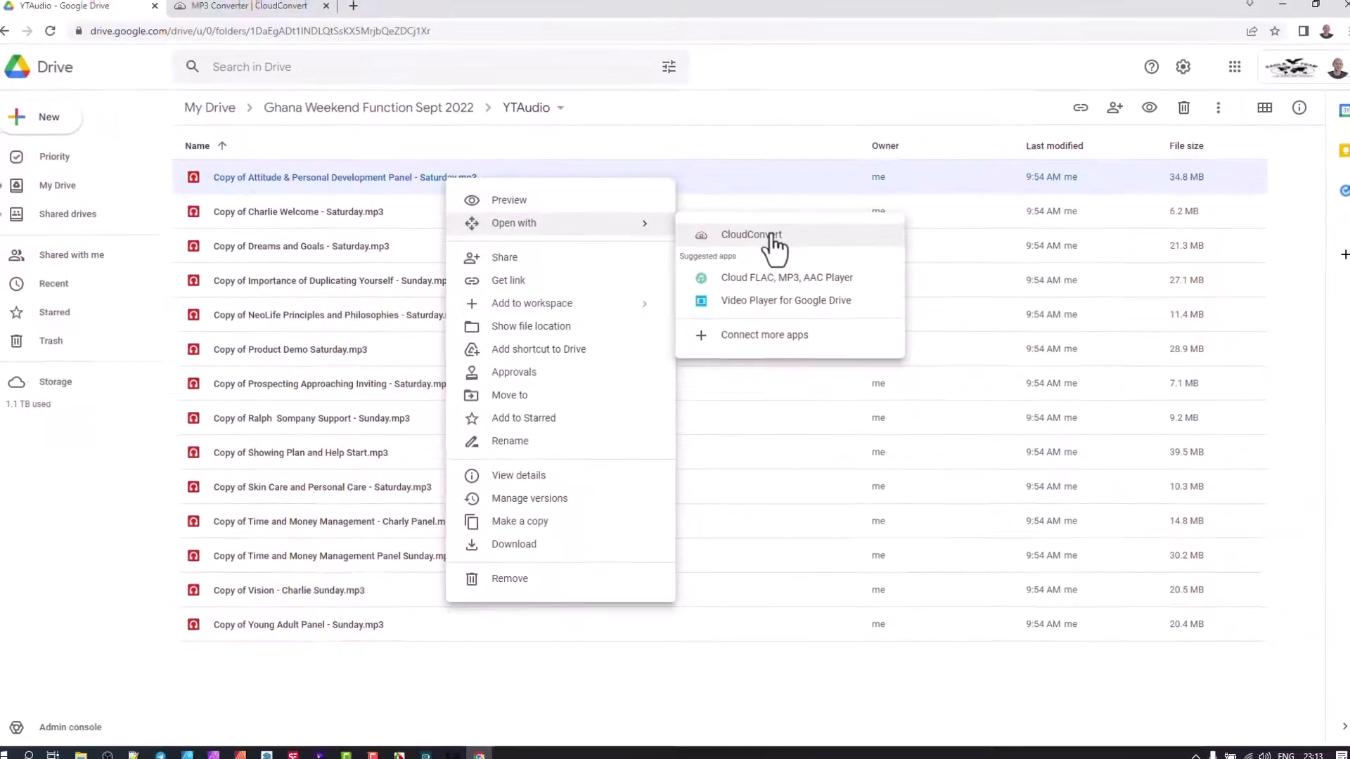
click(773, 238)
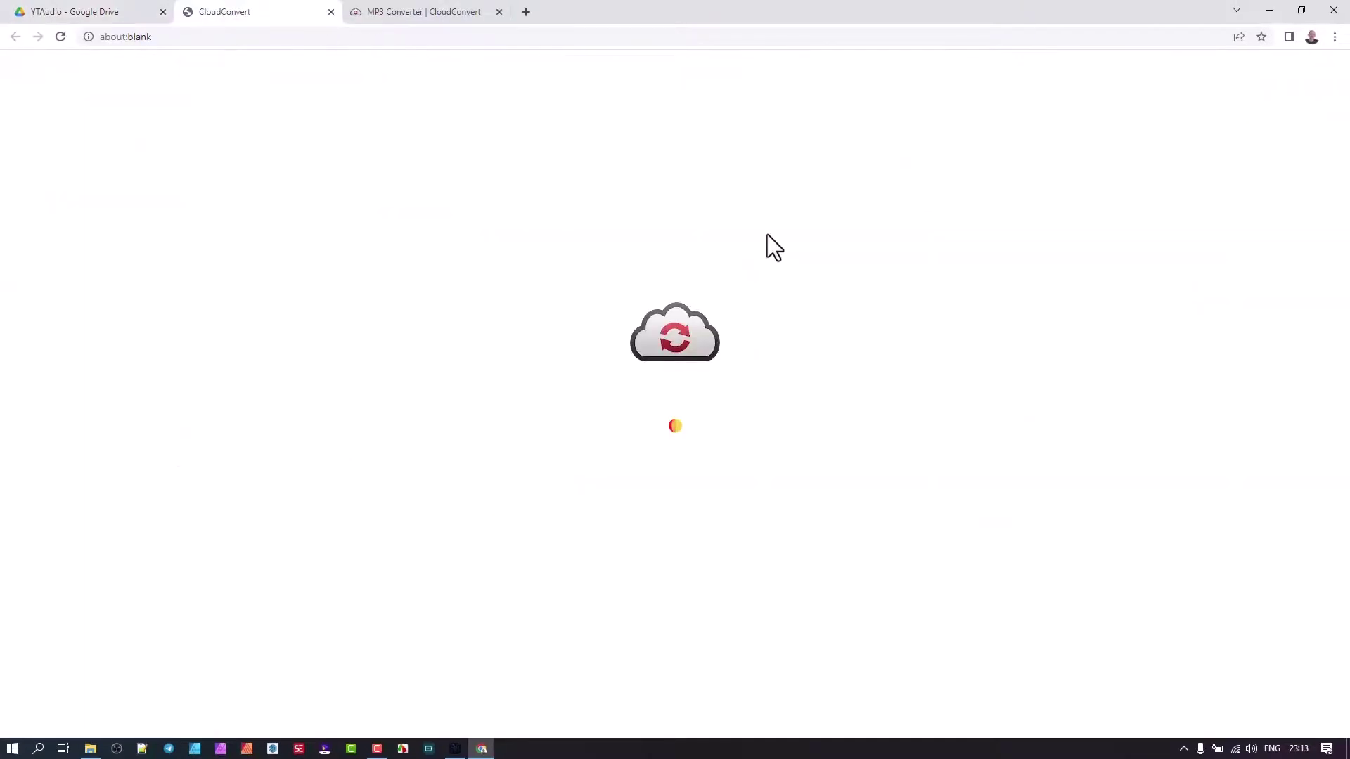
Close the duplicate MP3 Converter tab and open CloudConvert's Pricing page in a new tab.
click(499, 12)
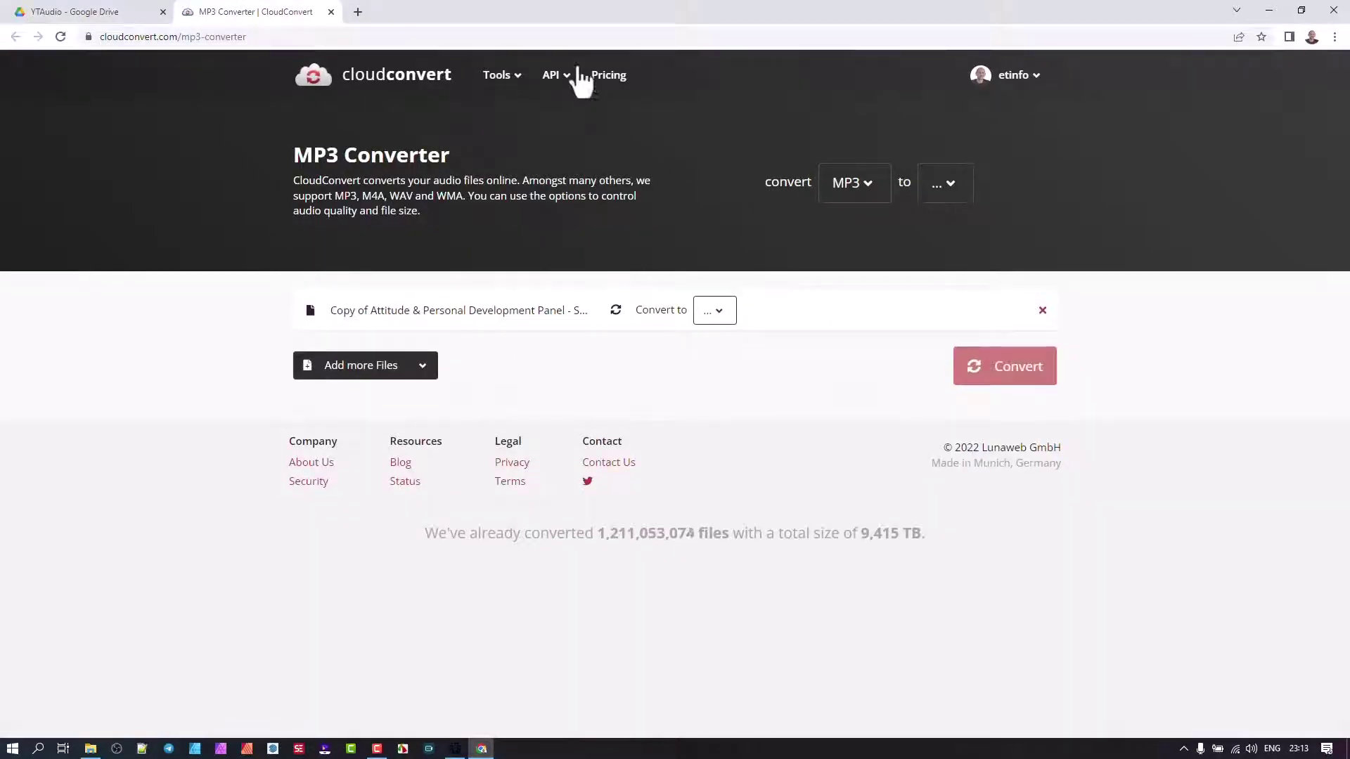
right_click(616, 84)
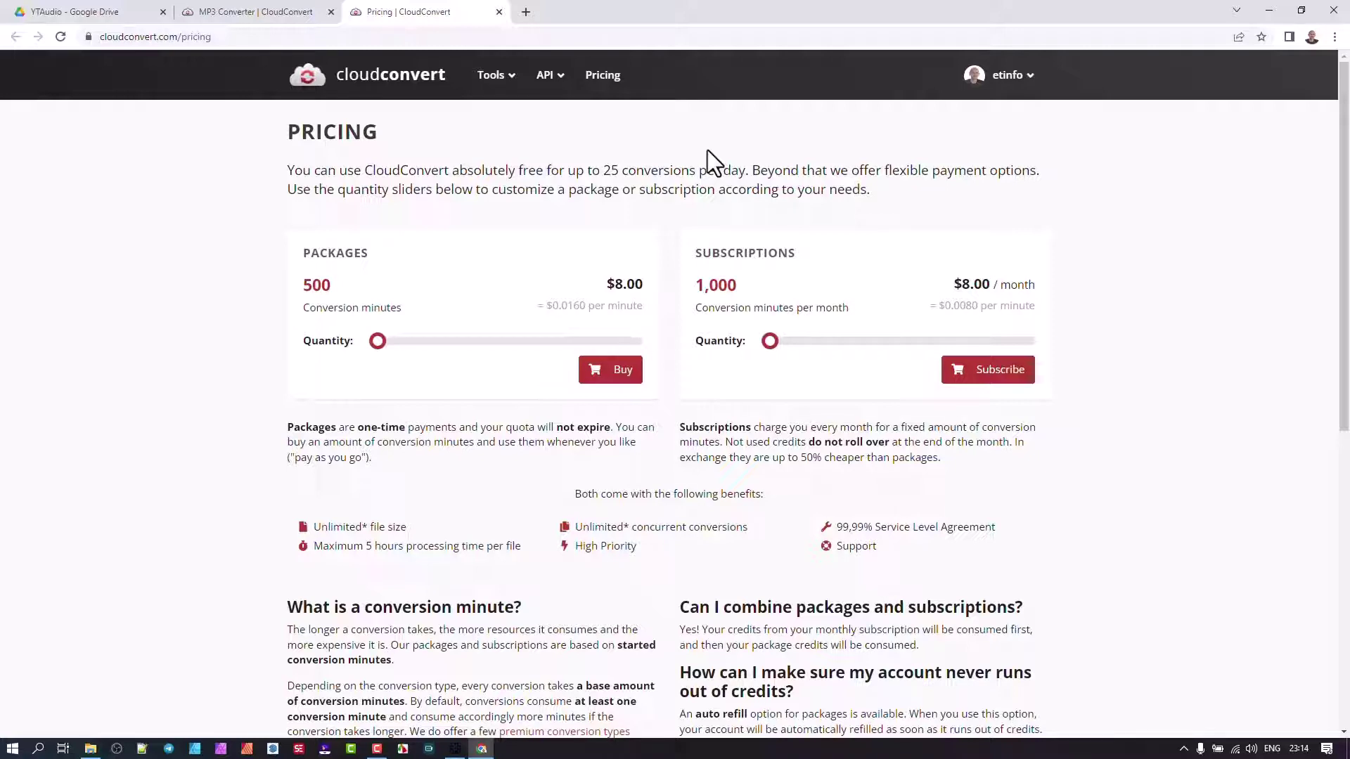
Close the Pricing tab and set the Attitude & Personal Development Panel file's output format to M4A.
click(499, 12)
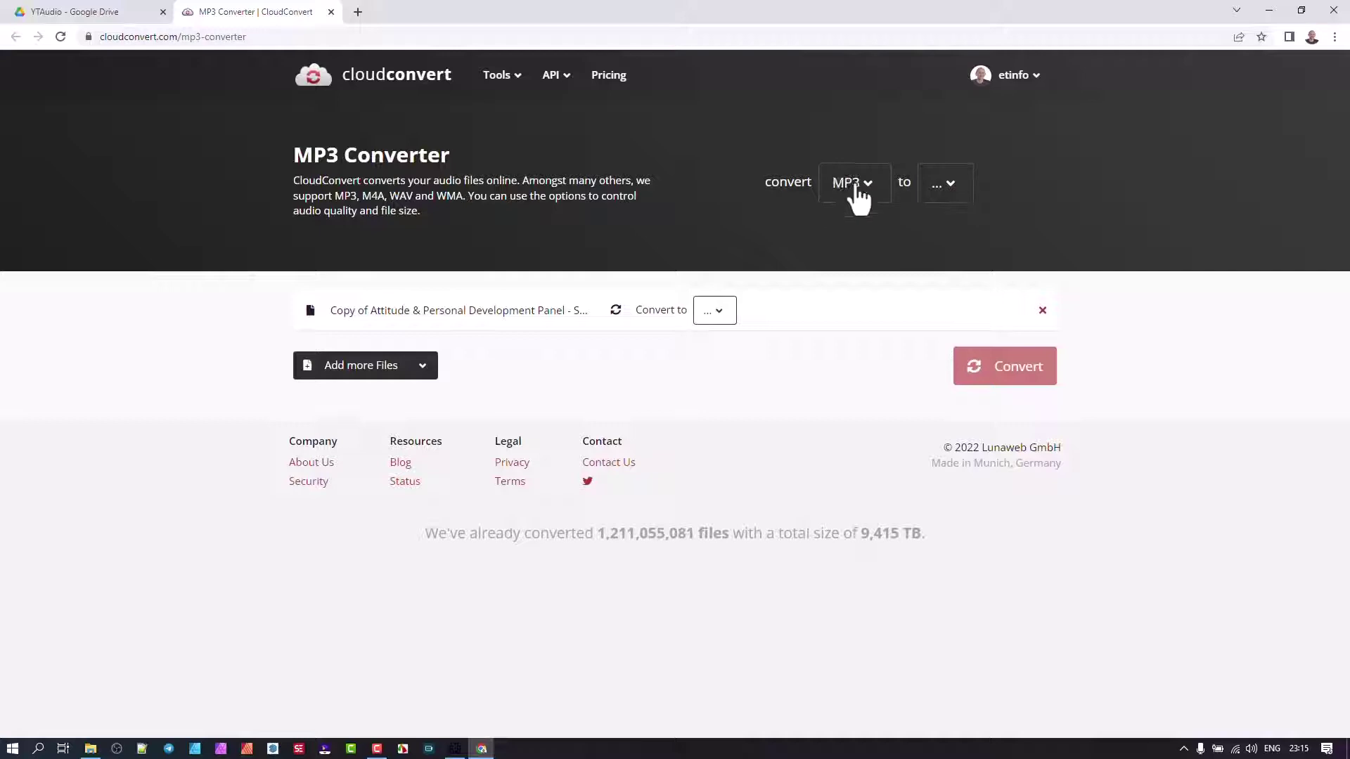
click(951, 187)
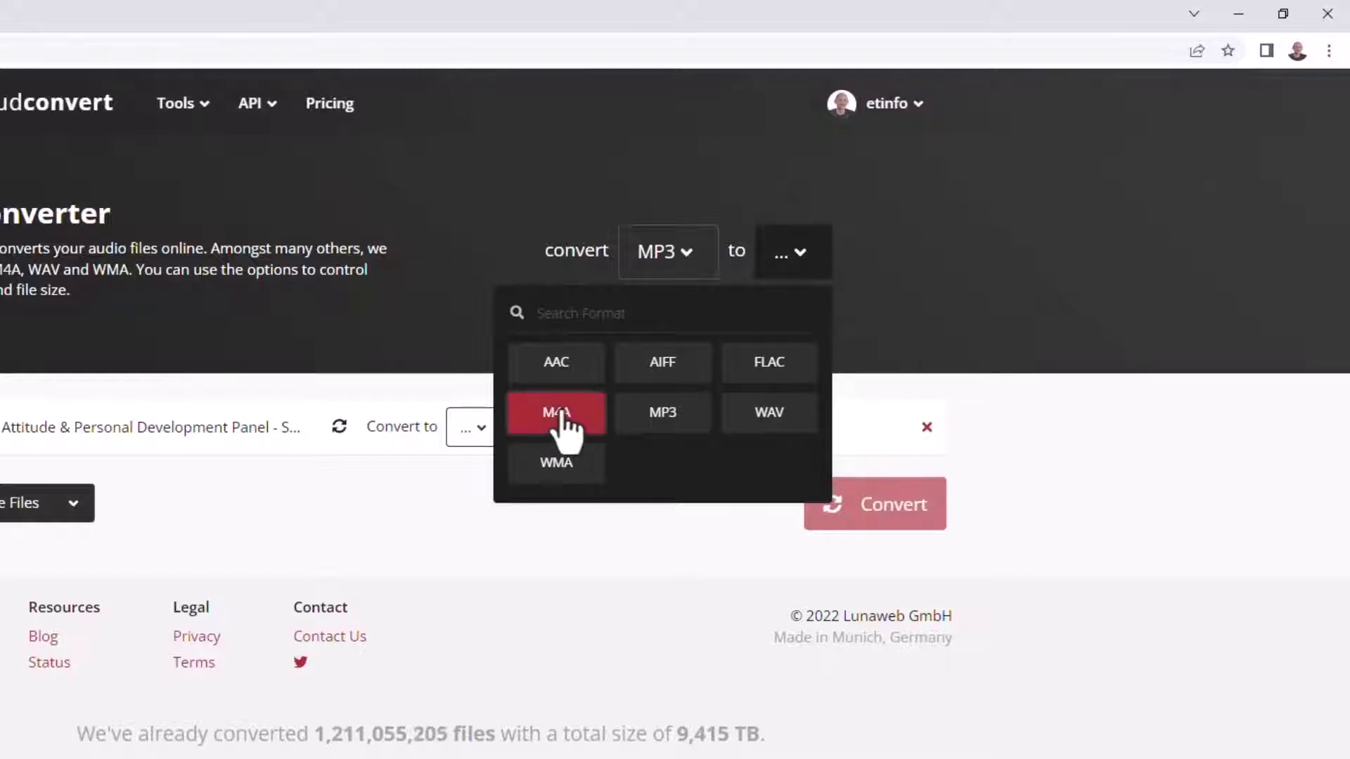
click(557, 424)
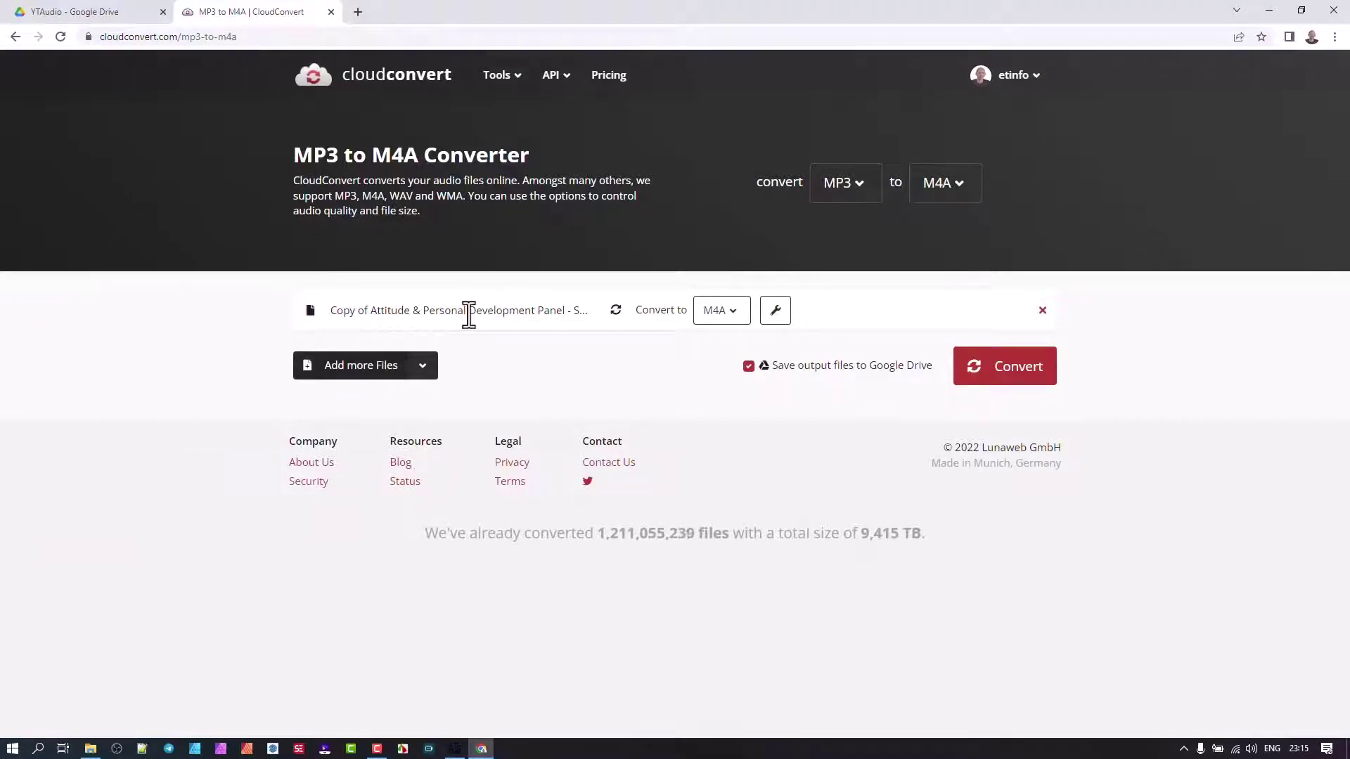
click(732, 314)
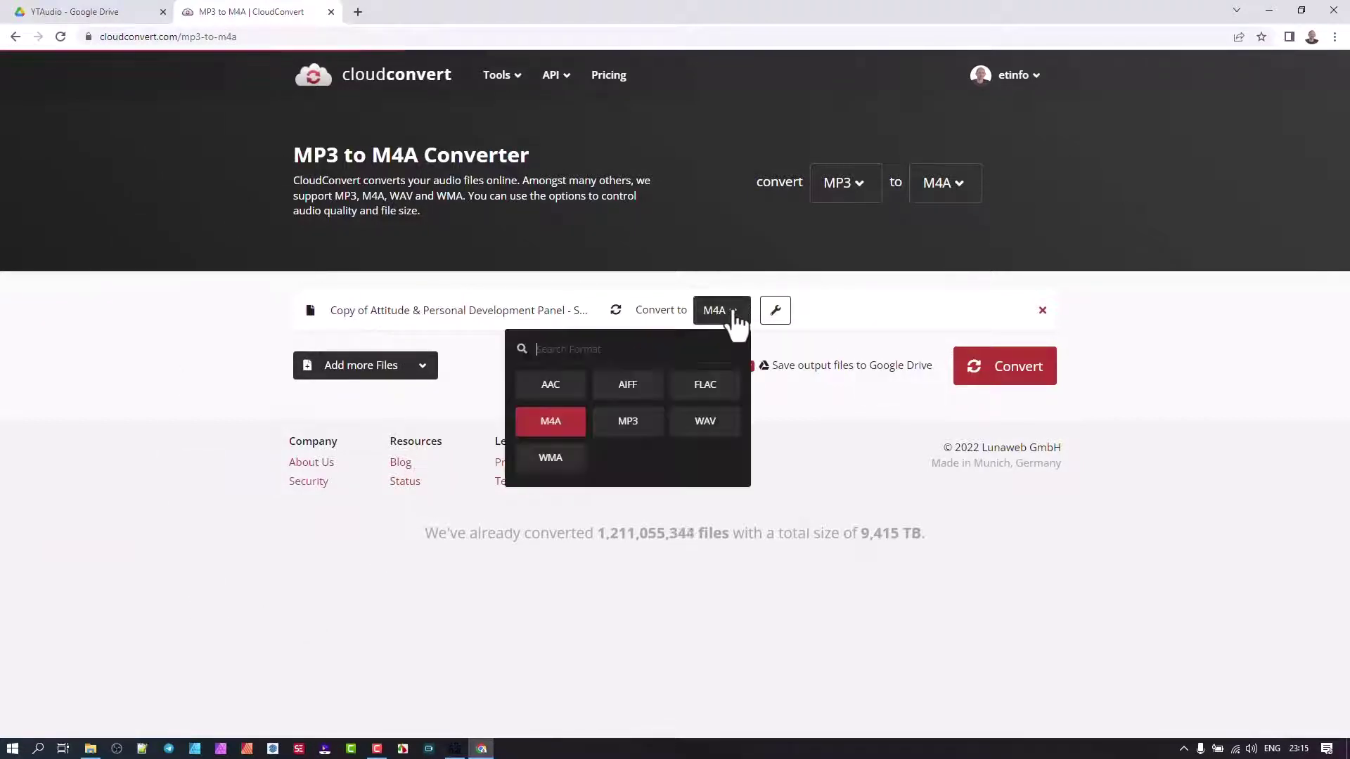
click(725, 242)
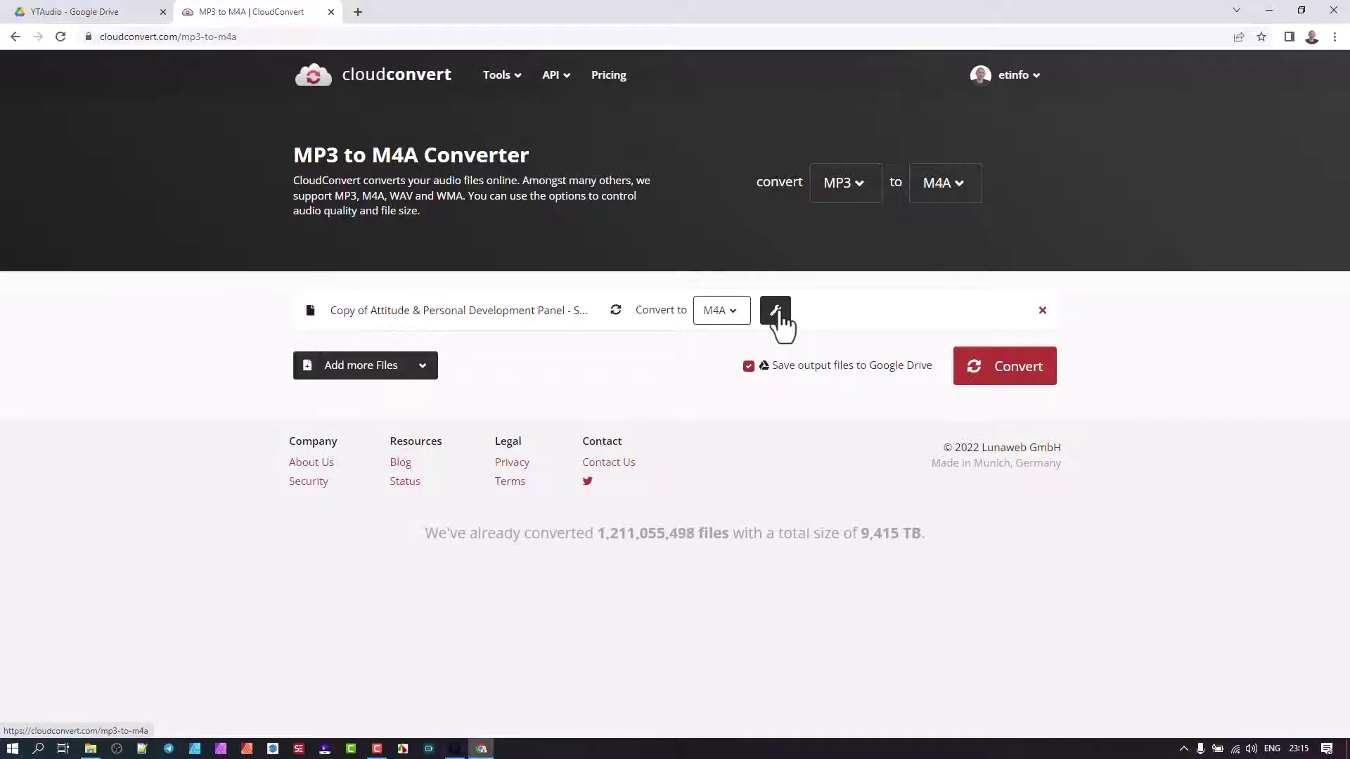
click(776, 313)
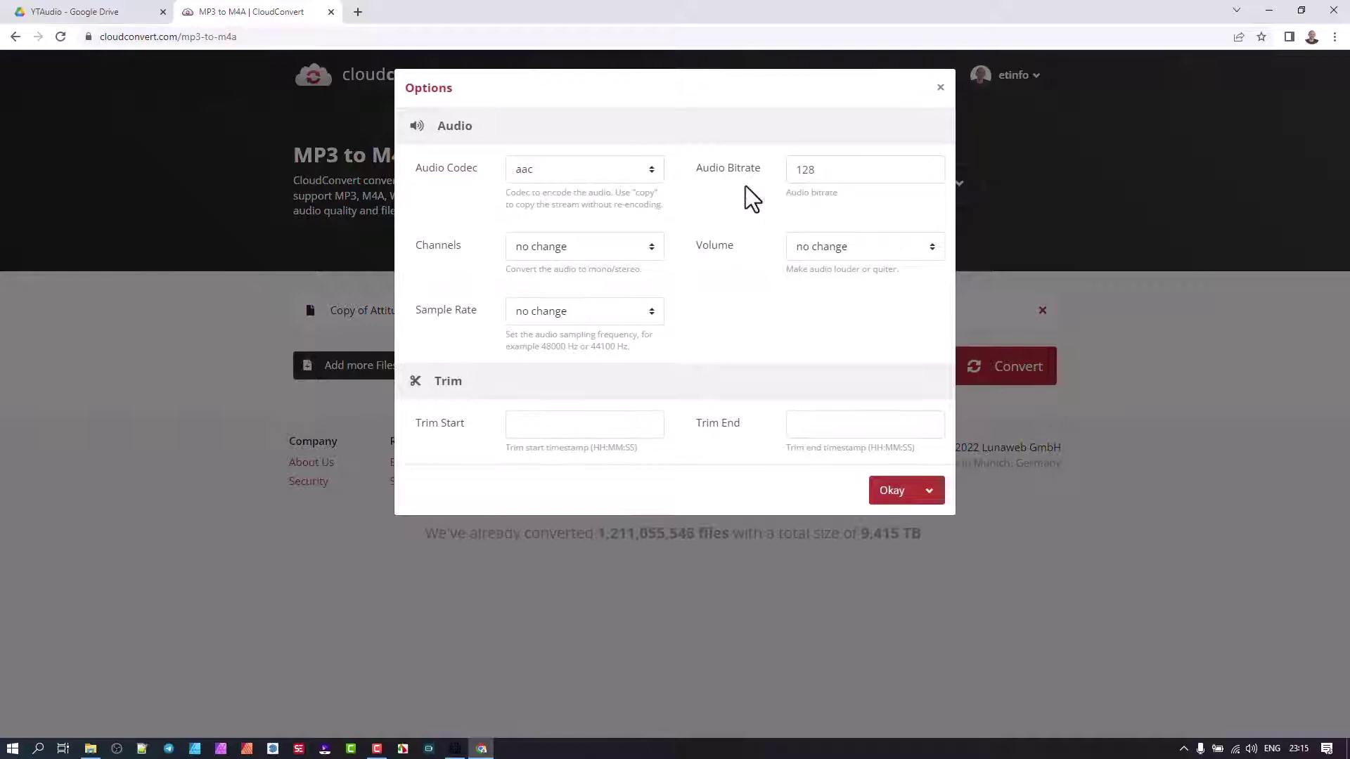
click(941, 91)
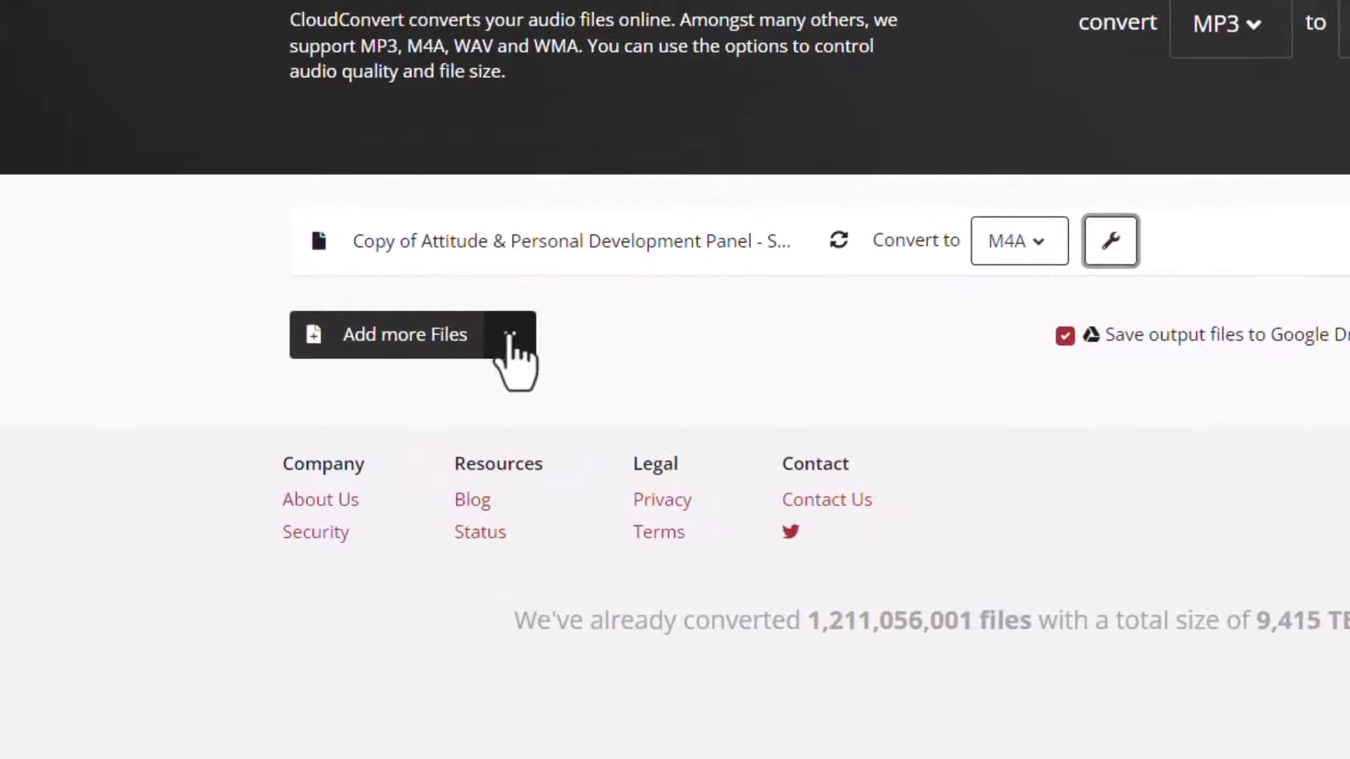
Choose Google Drive as the source for adding more files to the conversion.
click(510, 336)
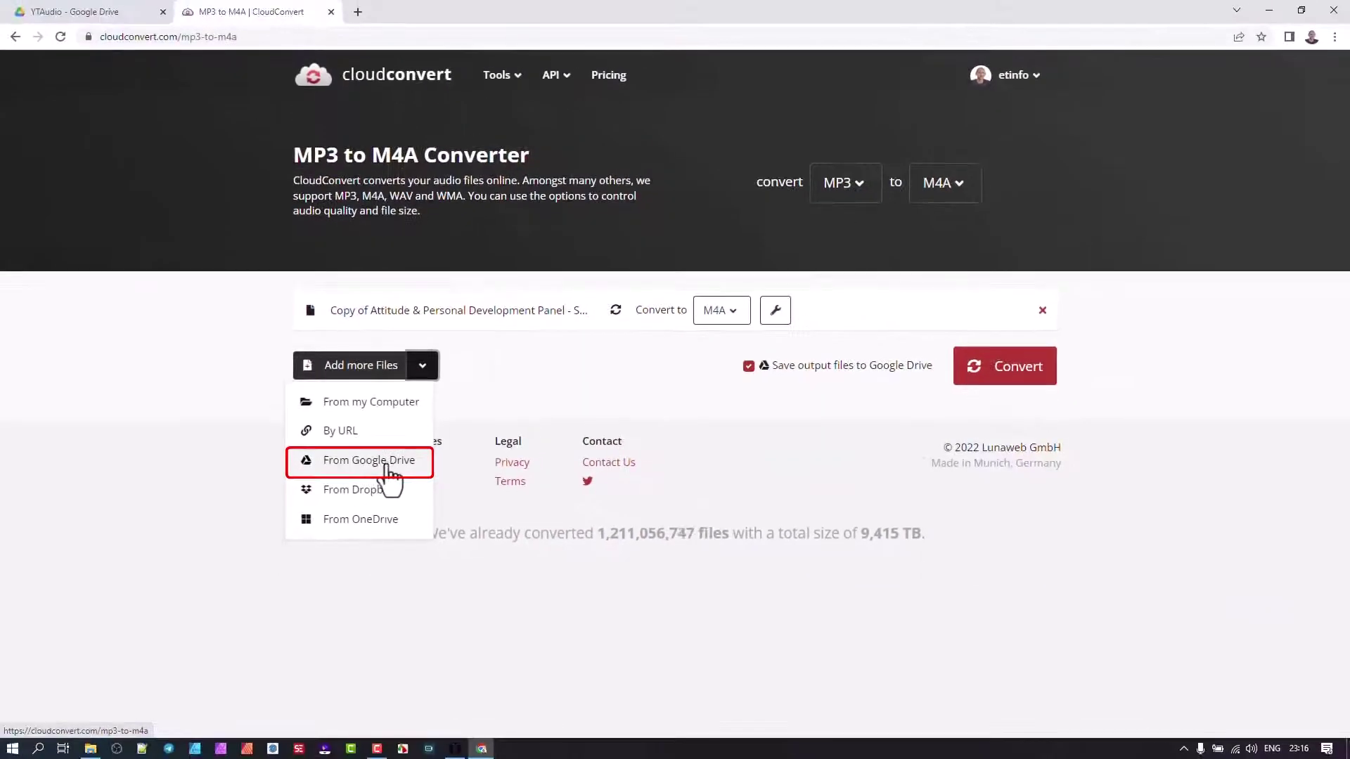
click(386, 466)
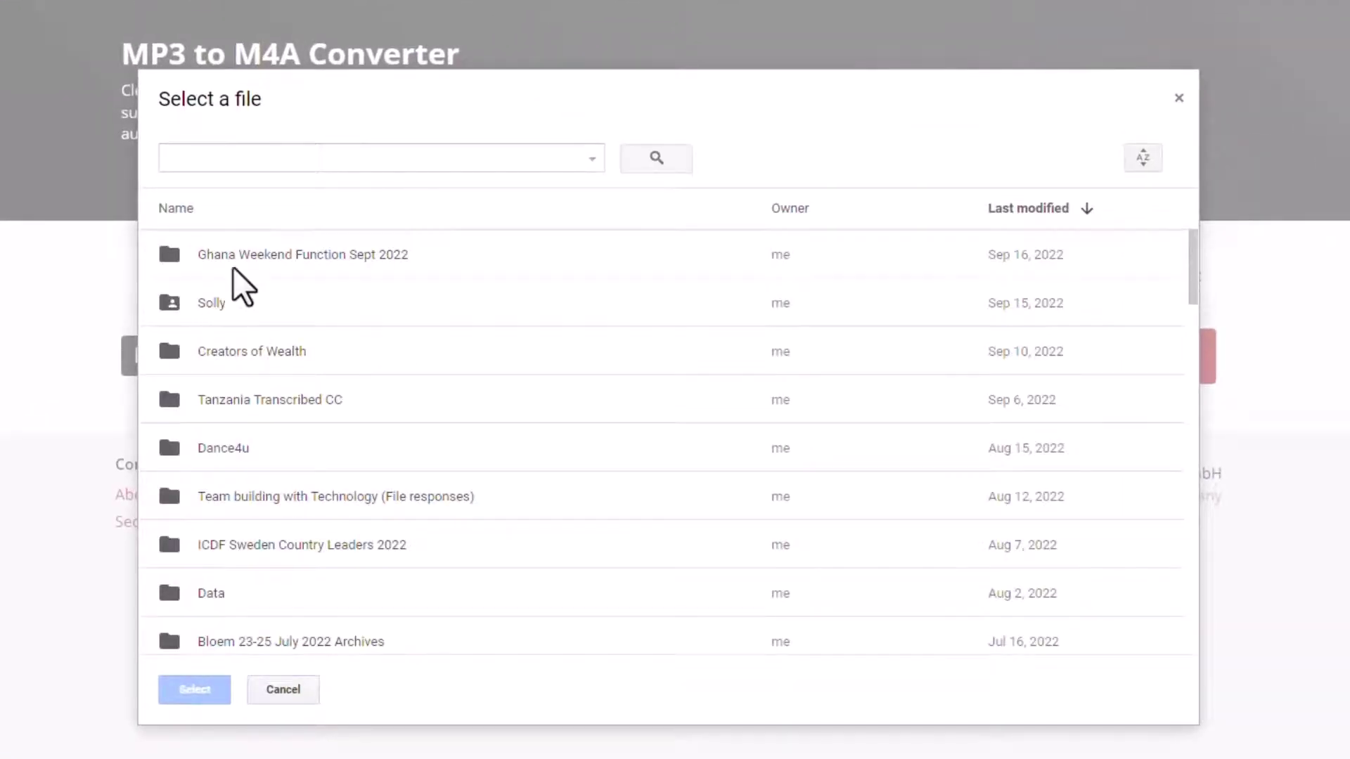
Add every MP3 from Ghana Weekend Function Sept 2022 > YTAudio to the conversion queue.
double_click(240, 255)
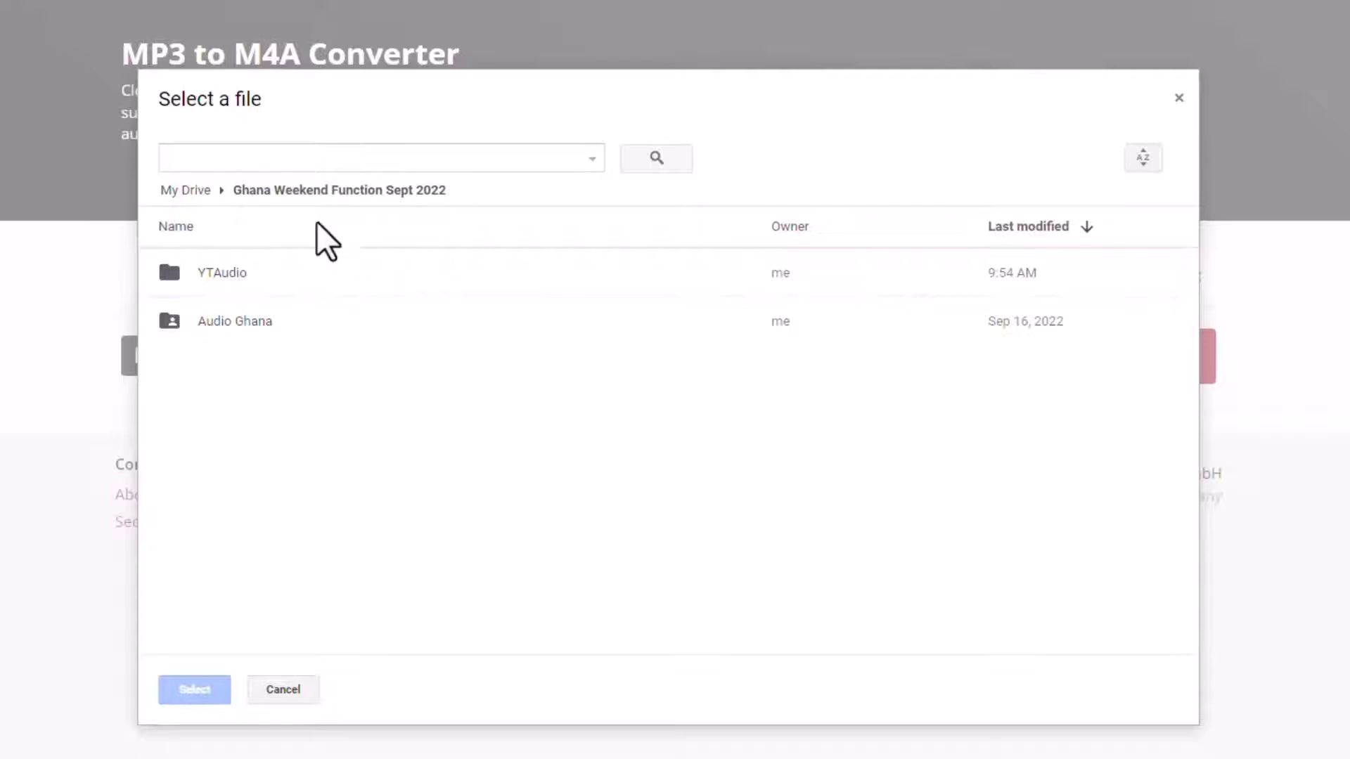
double_click(227, 272)
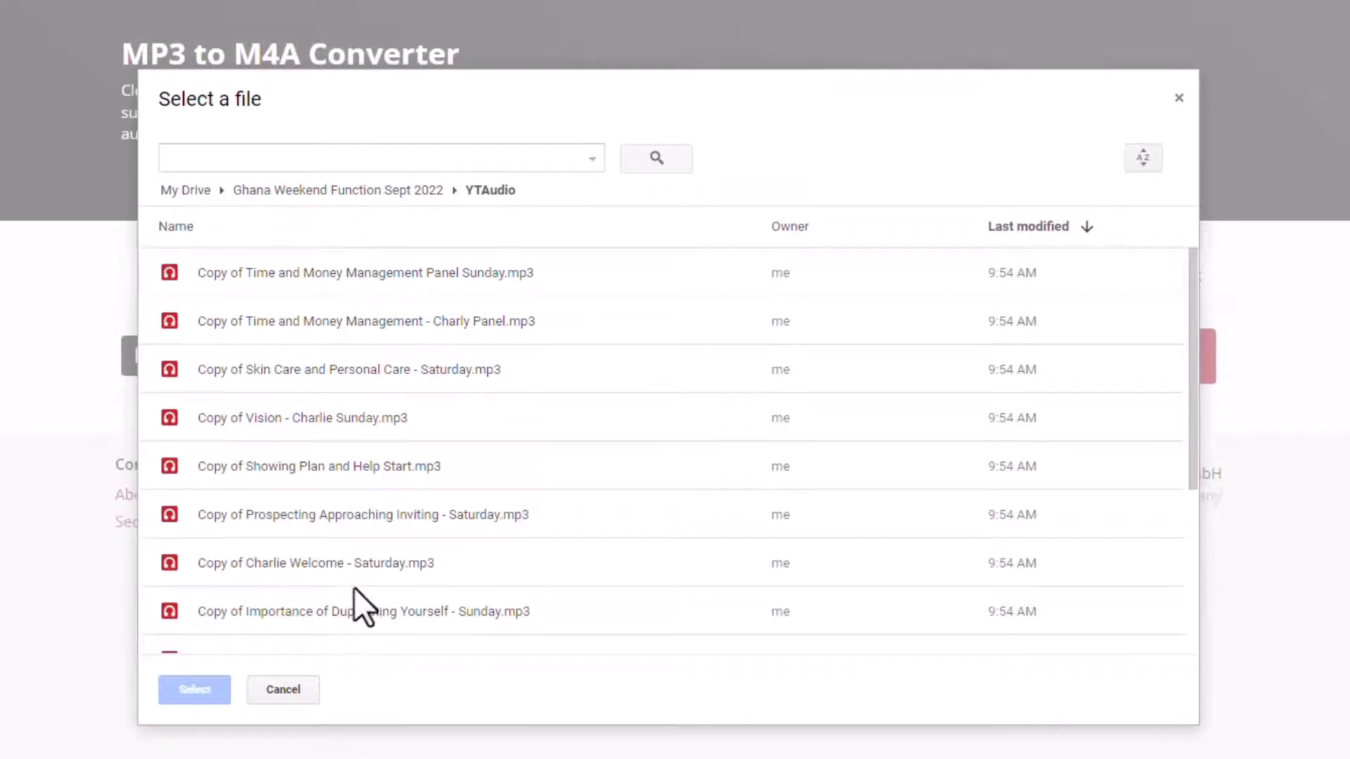
click(332, 270)
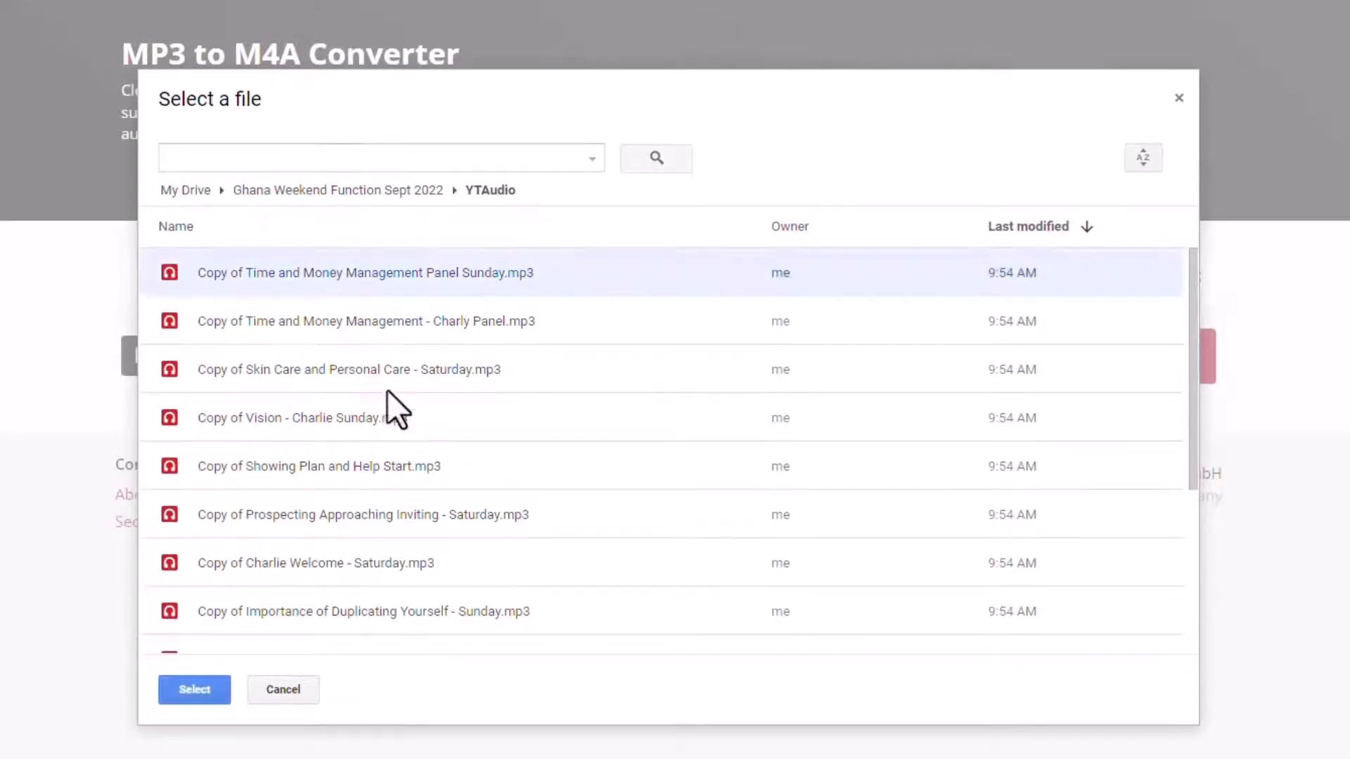
scroll(480, 425, down, 4)
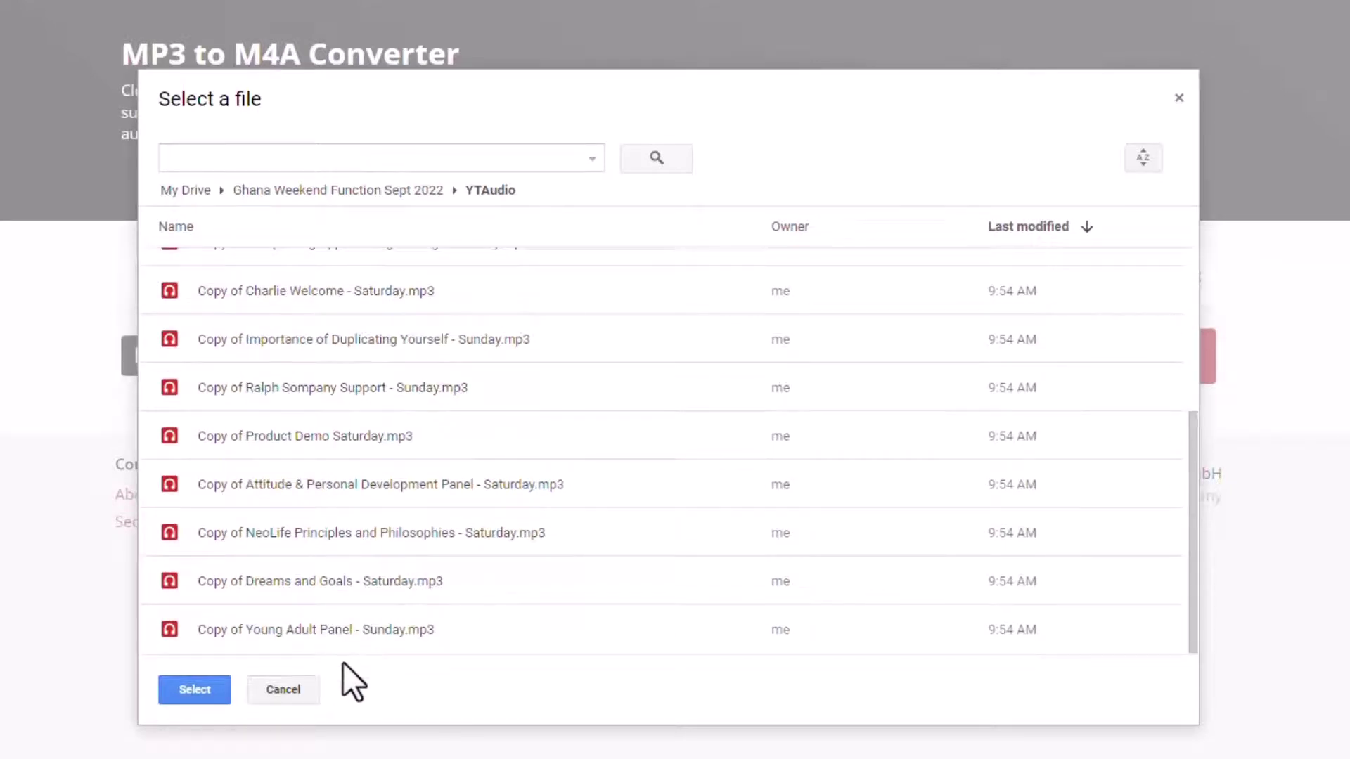
shift+click(360, 631)
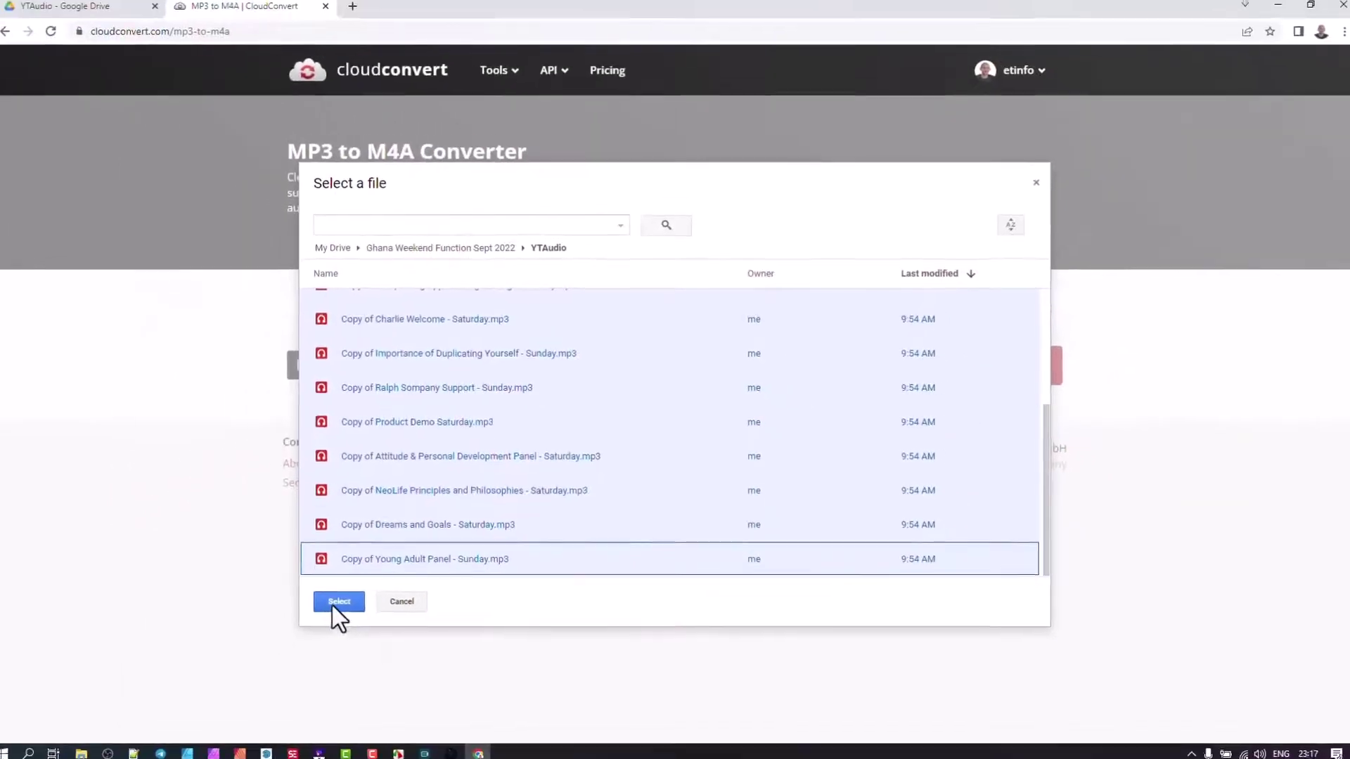
click(344, 598)
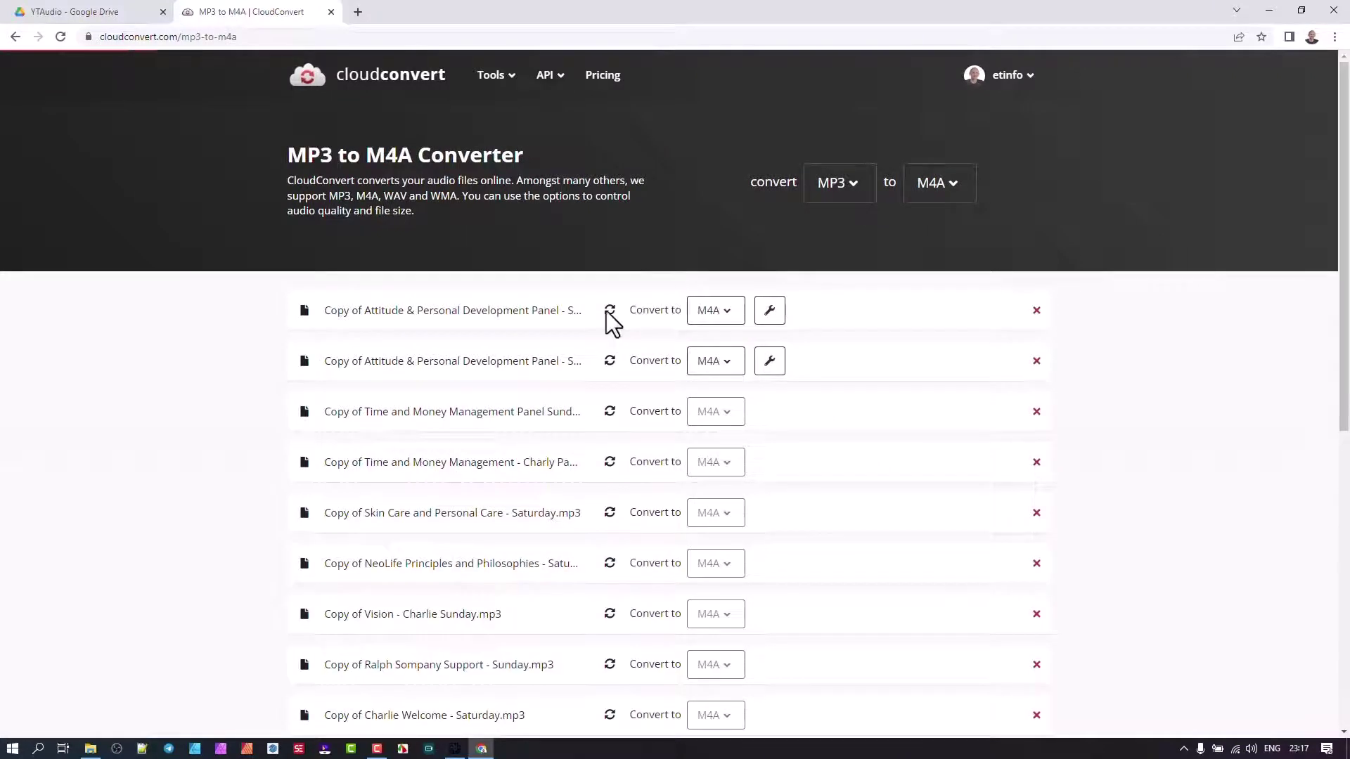
Delete the duplicate Attitude & Personal Development Panel row from the file list.
scroll(571, 517, down, 7)
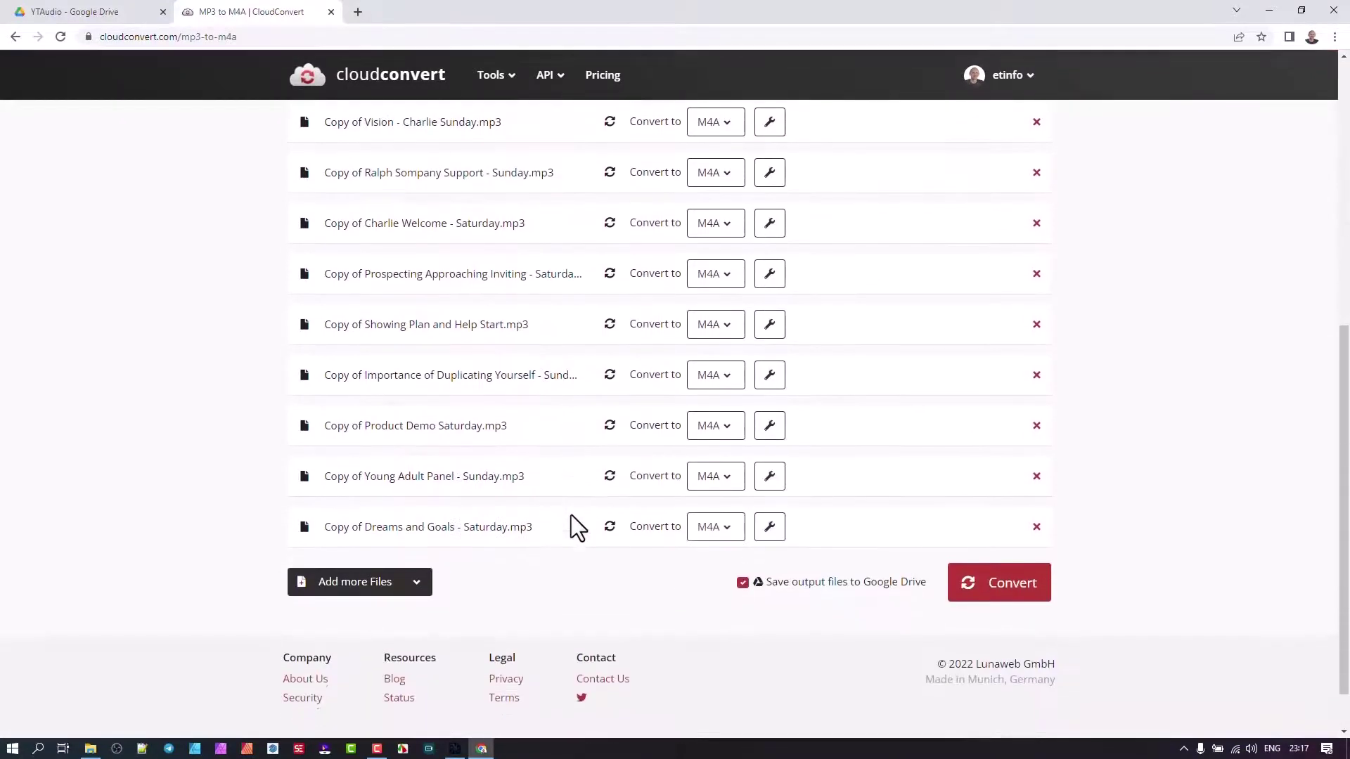
scroll(571, 515, up, 5)
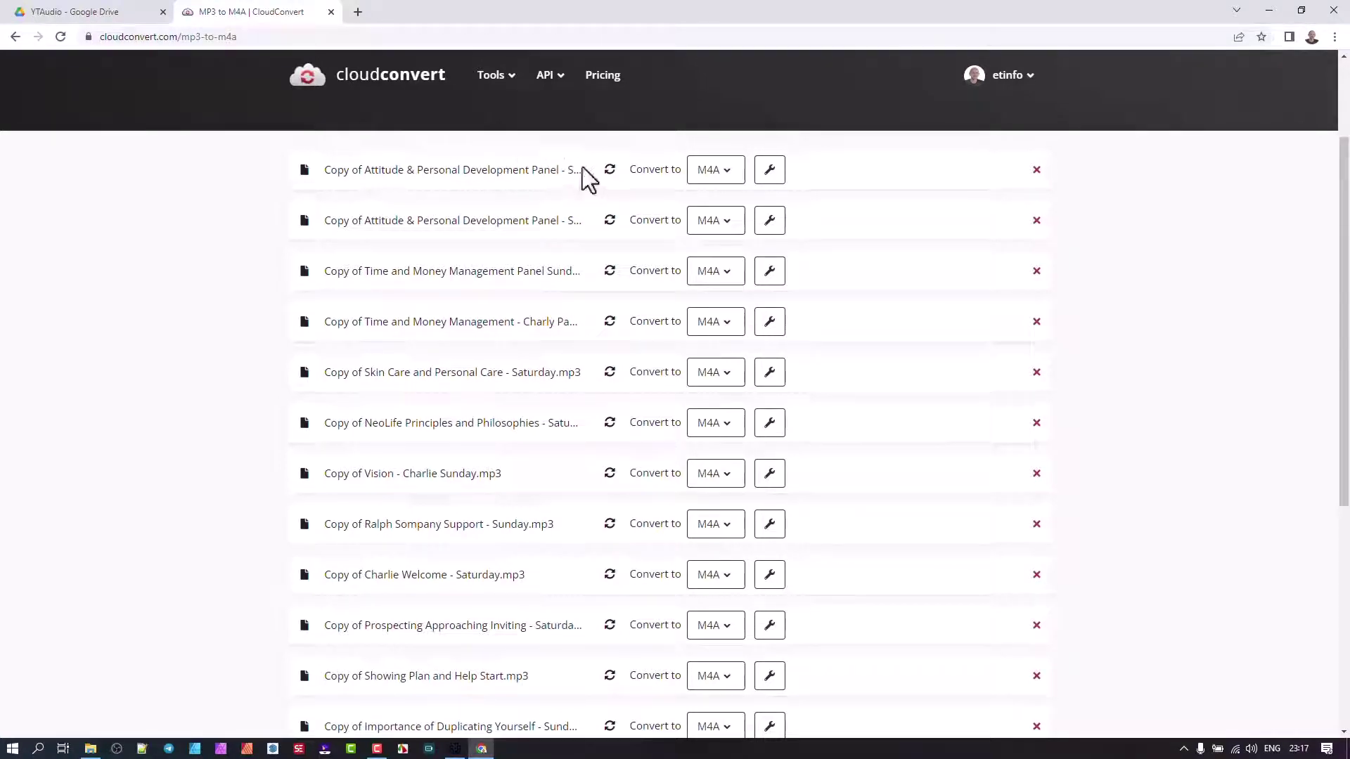
click(1036, 170)
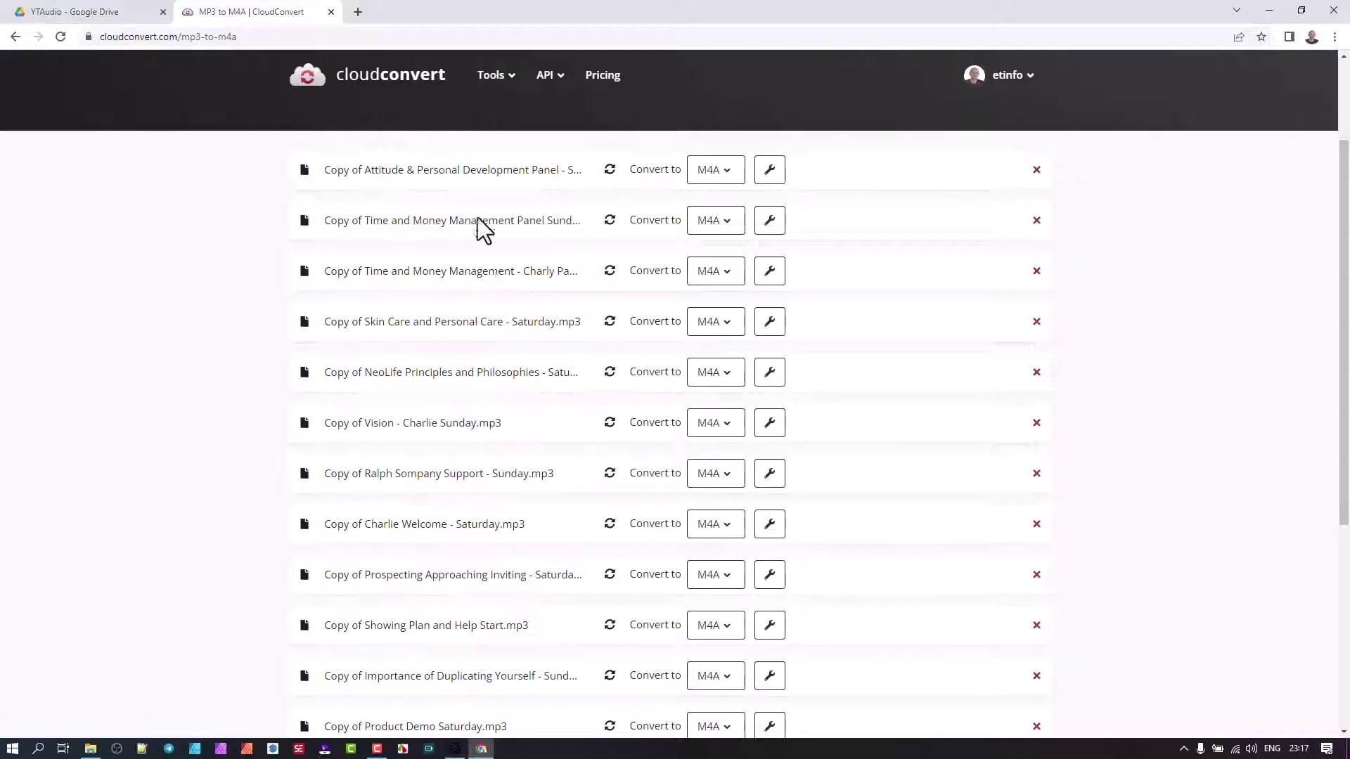
click(724, 176)
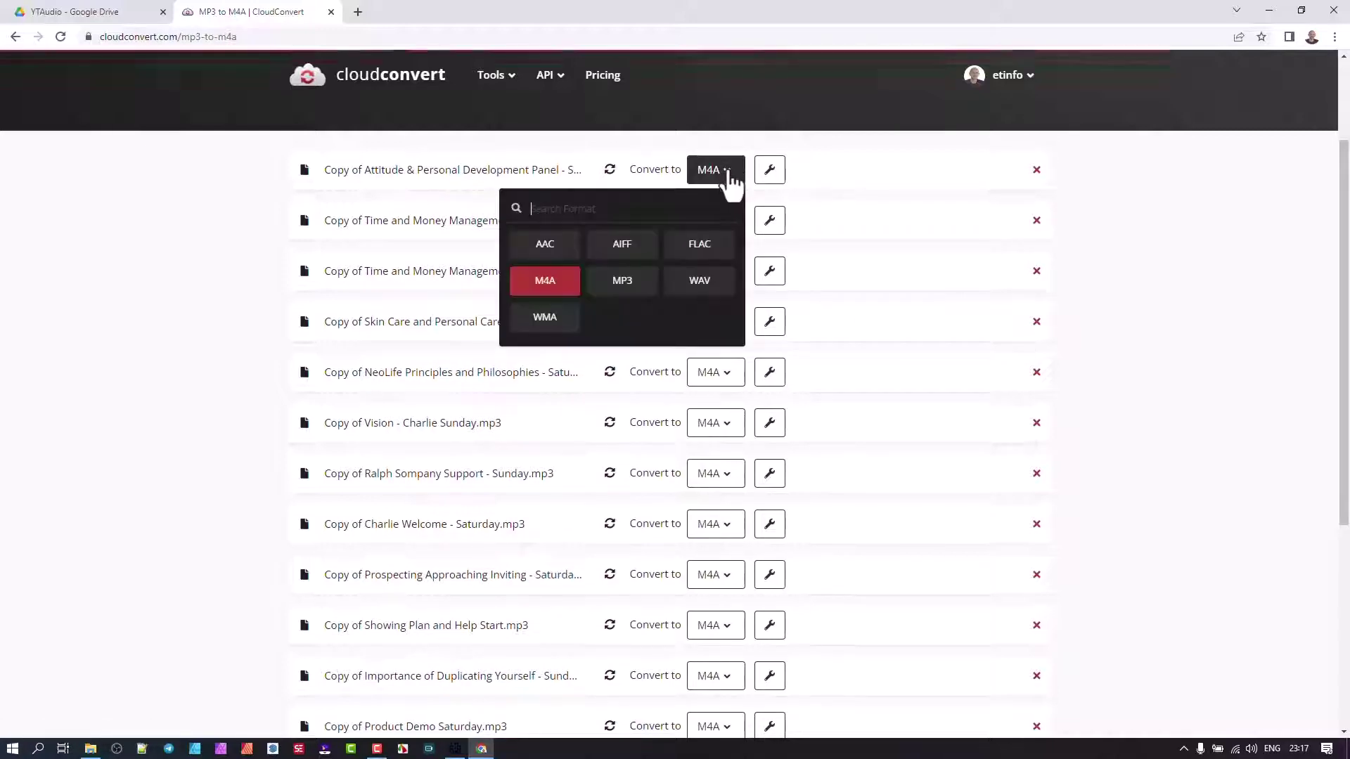
click(697, 247)
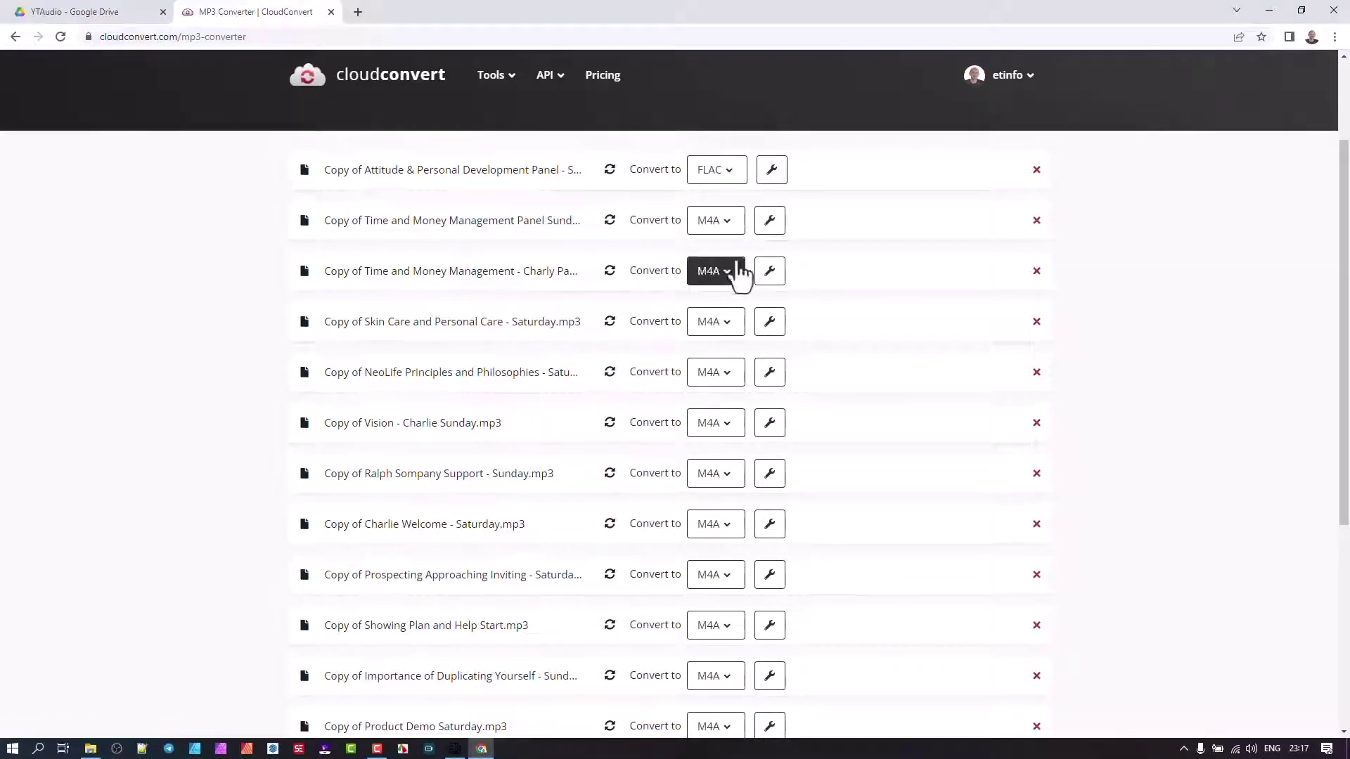
scroll(592, 419, down, 3)
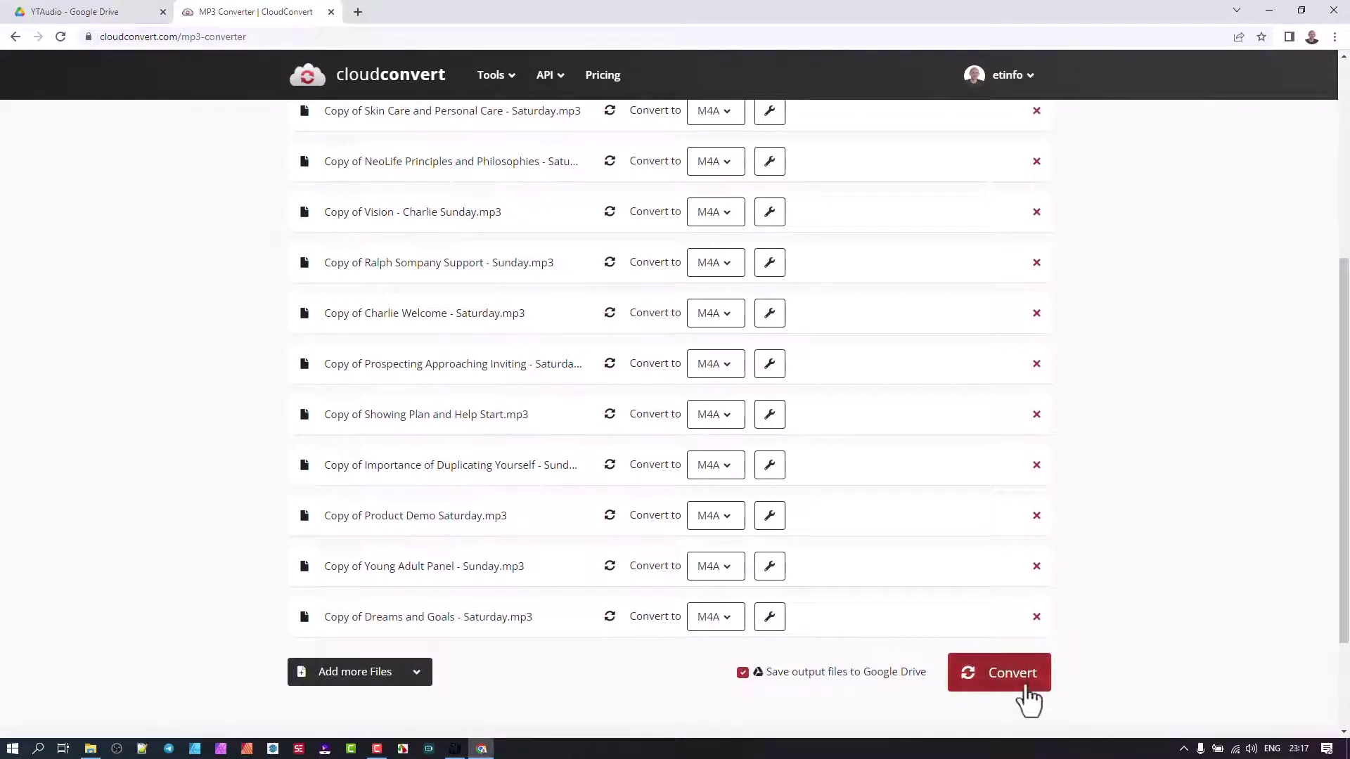
scroll(761, 422, up, 1)
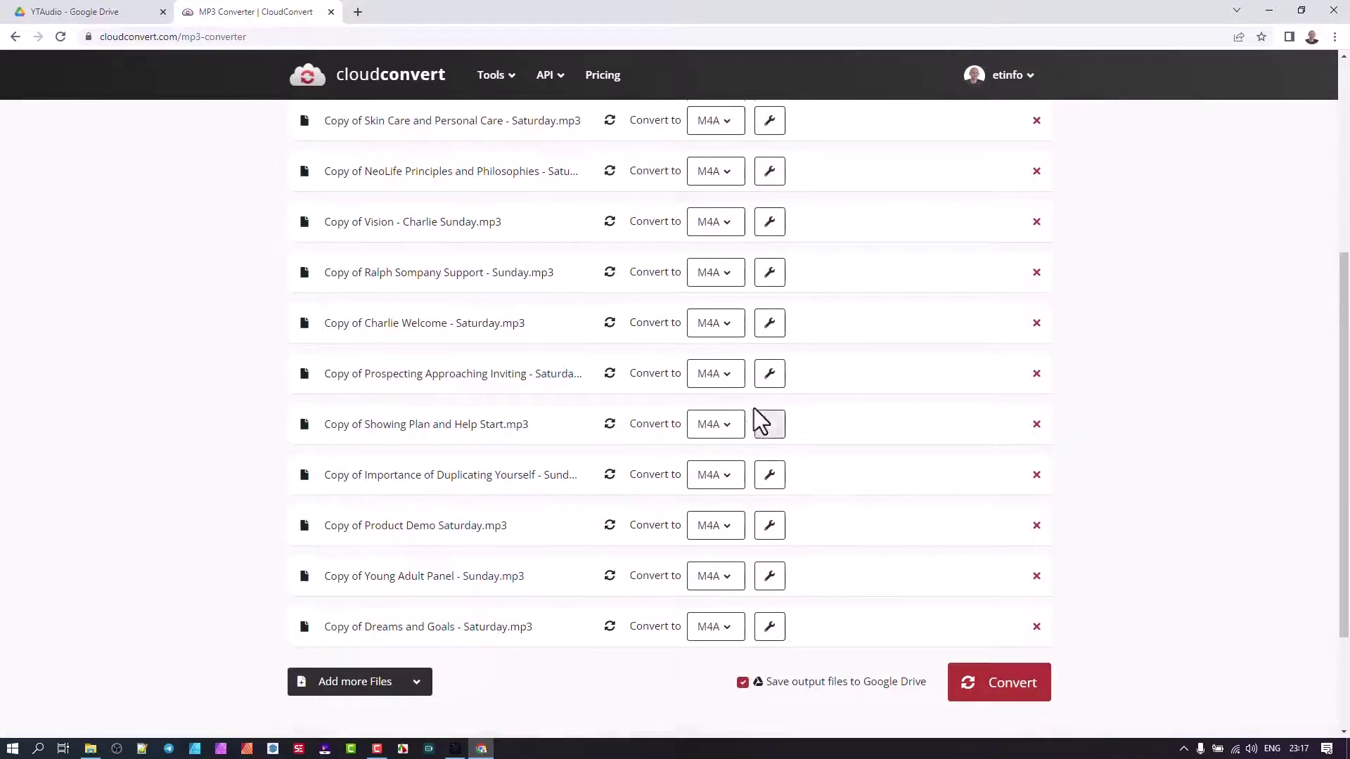
scroll(761, 422, up, 5)
click(731, 317)
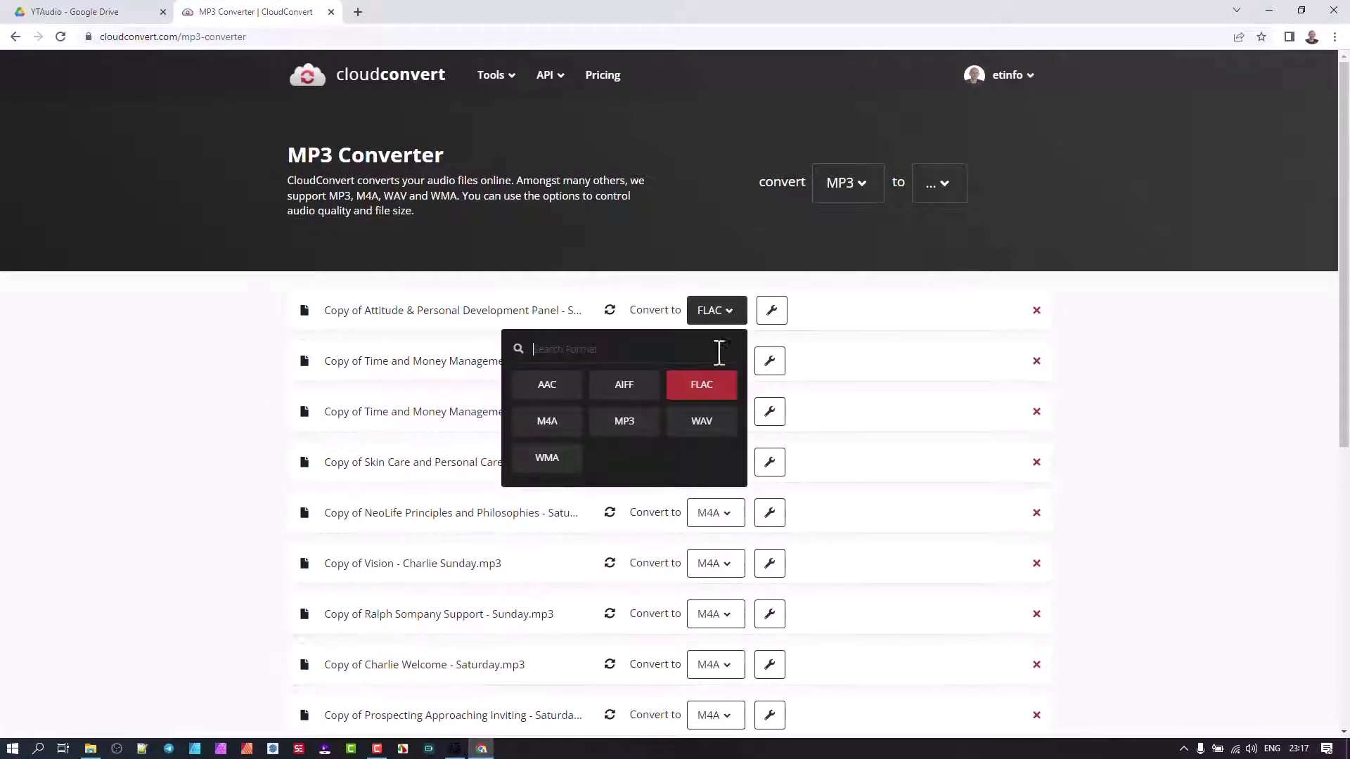
click(550, 424)
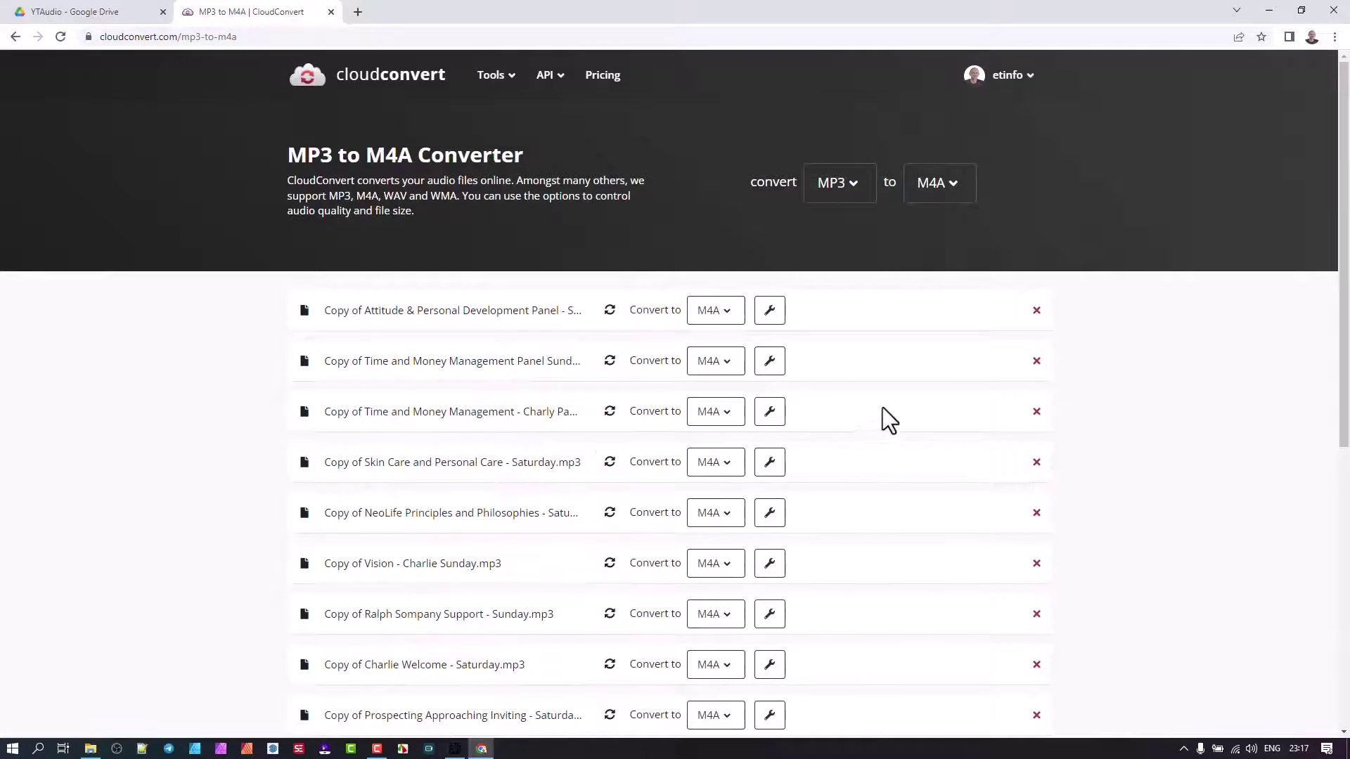
scroll(893, 400, down, 5)
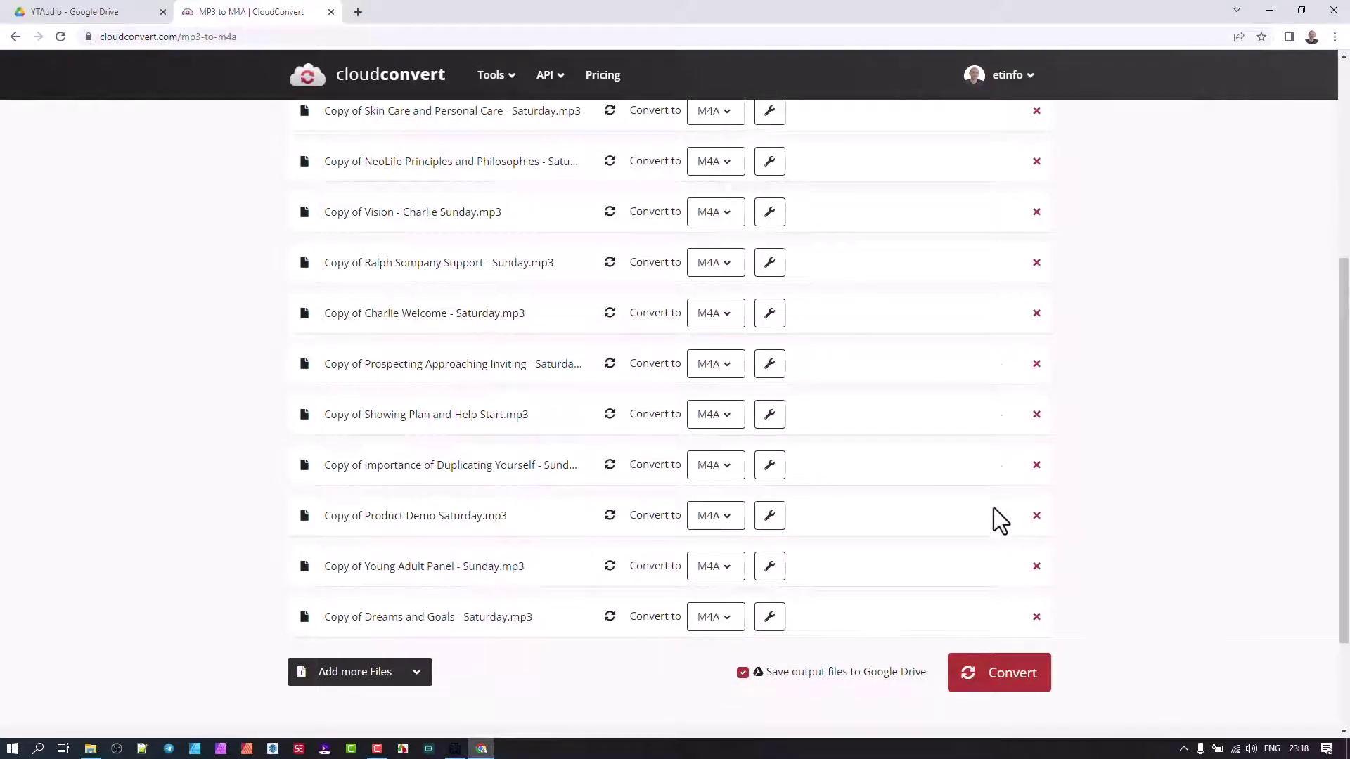
scroll(1030, 488, up, 5)
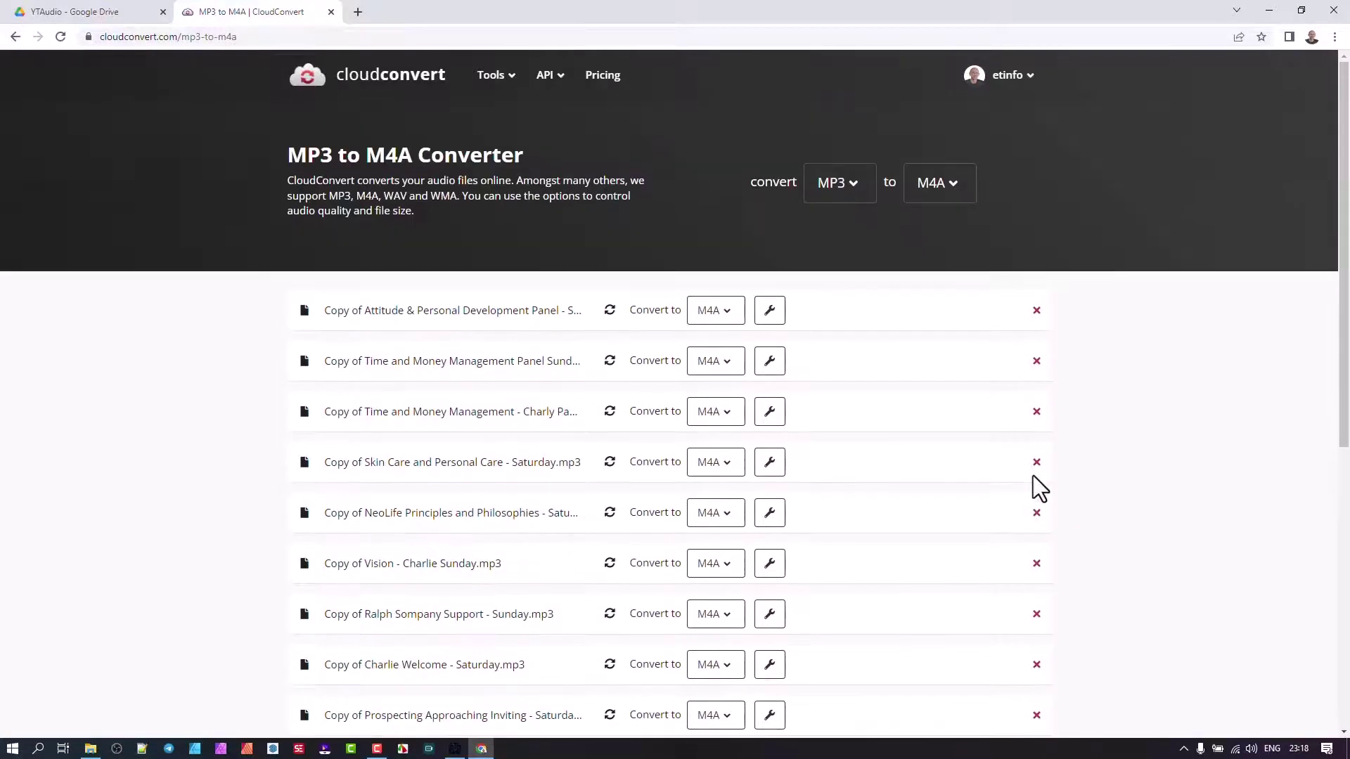
scroll(1032, 478, down, 2)
scroll(773, 345, down, 1)
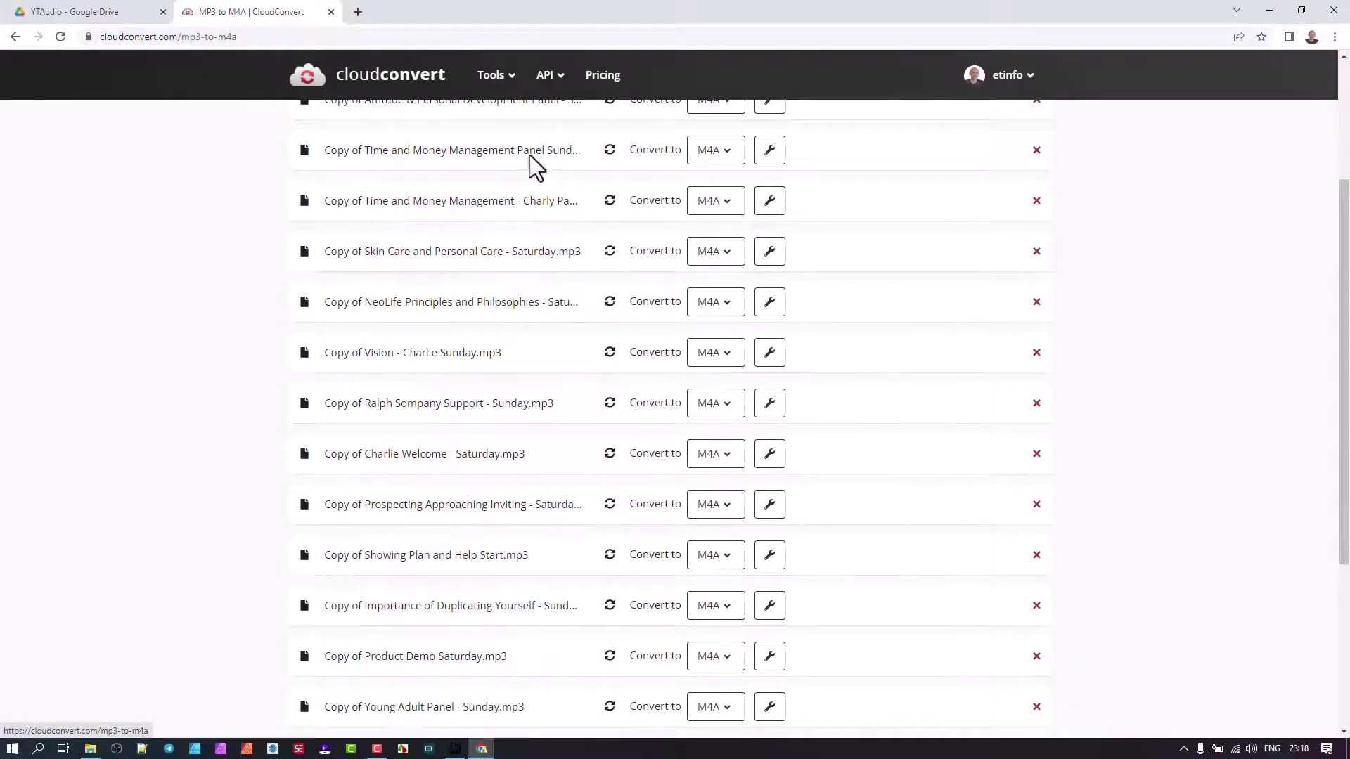
scroll(570, 386, down, 2)
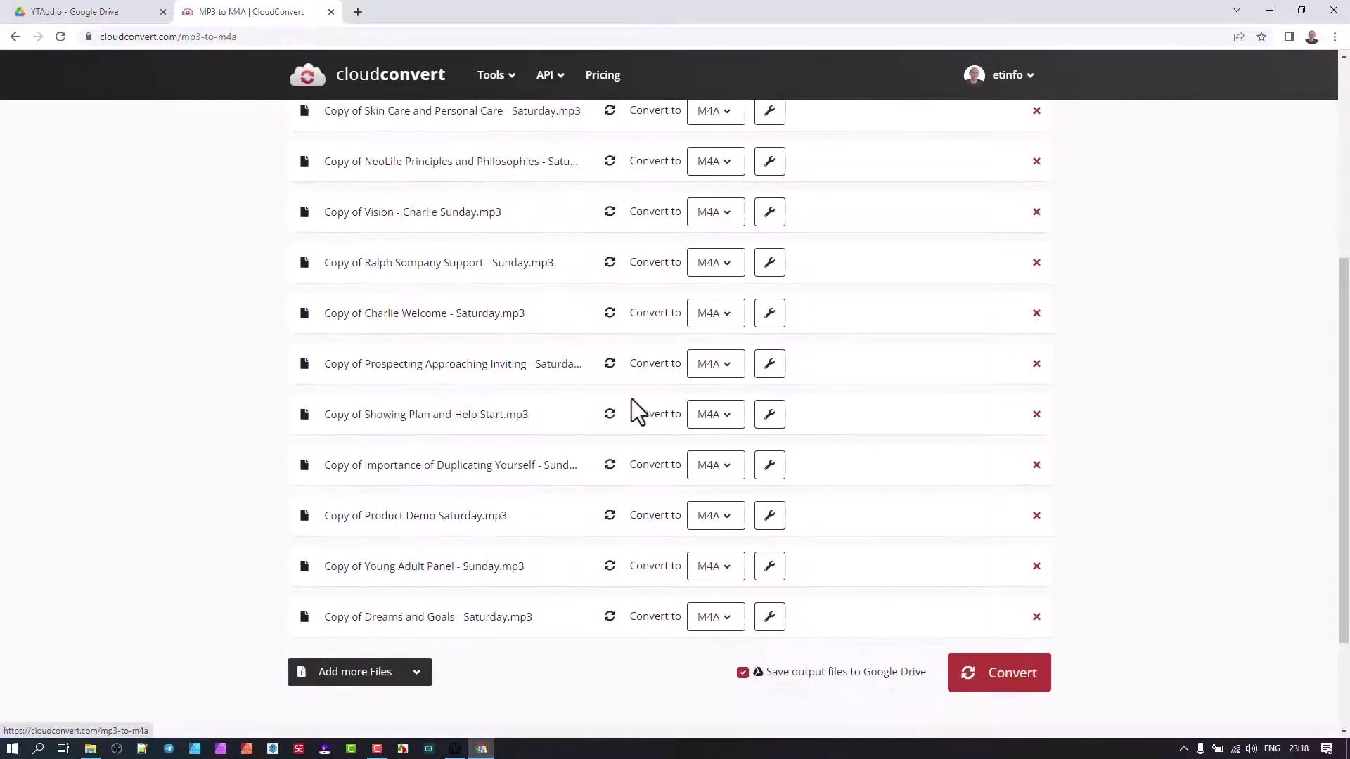
Start converting all queued MP3 files to M4A.
click(1007, 679)
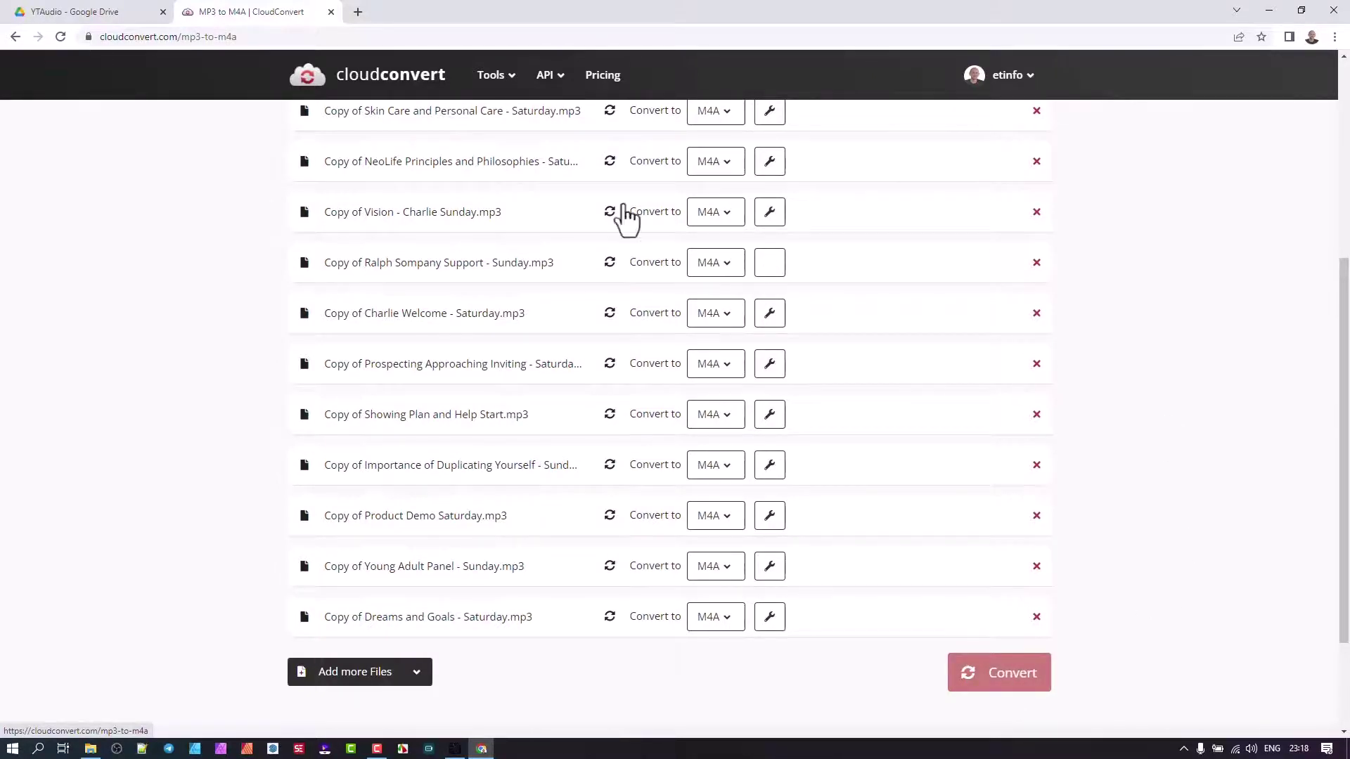
scroll(692, 315, up, 5)
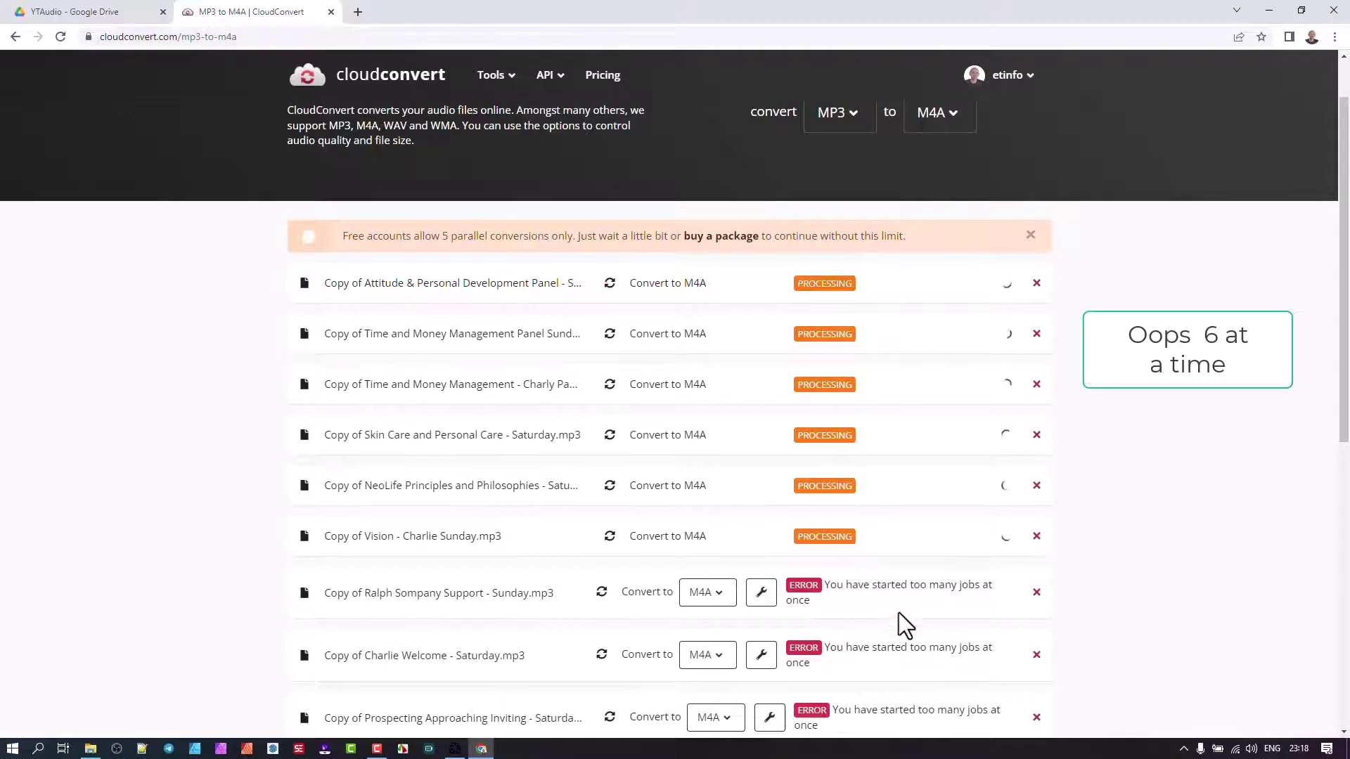
scroll(904, 624, down, 7)
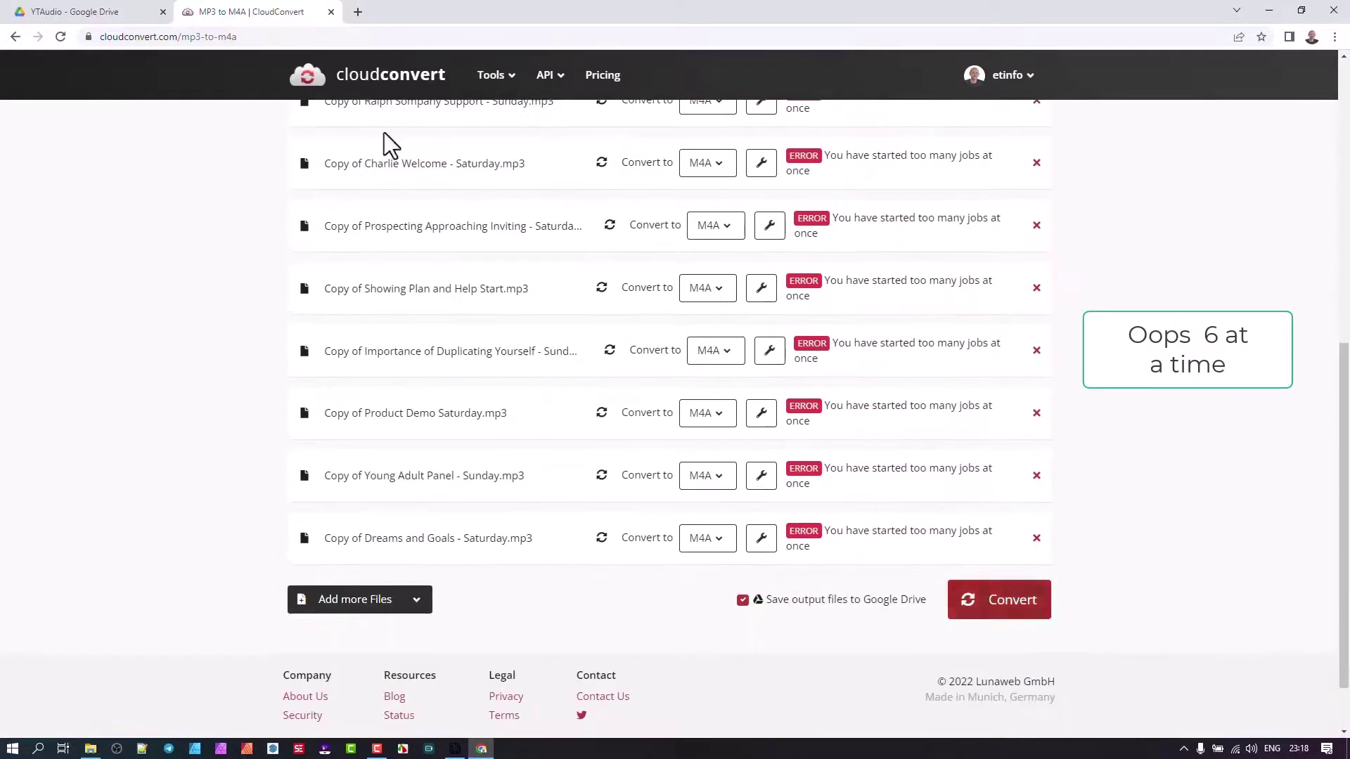
Check the YTAudio folder in Drive, then return to review the conversion job statuses.
click(121, 12)
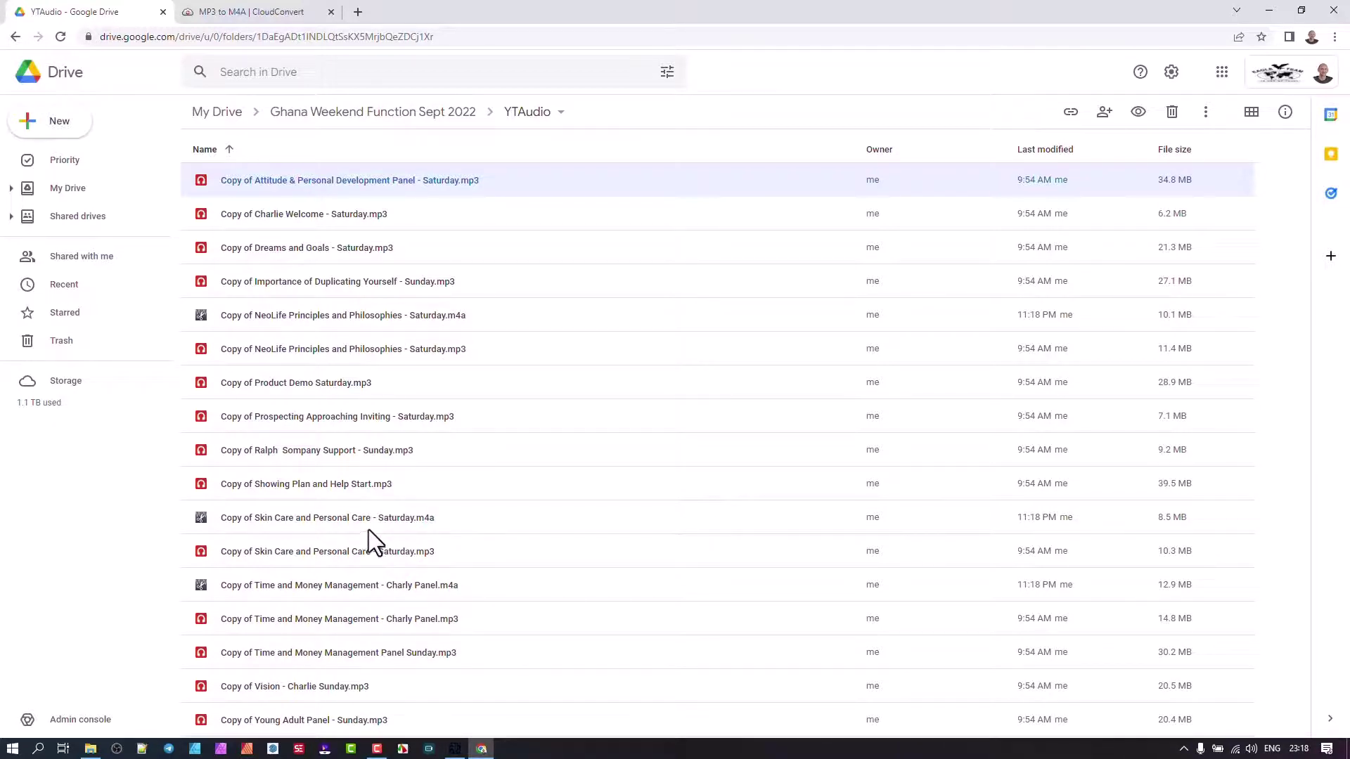
click(261, 2)
scroll(723, 331, up, 8)
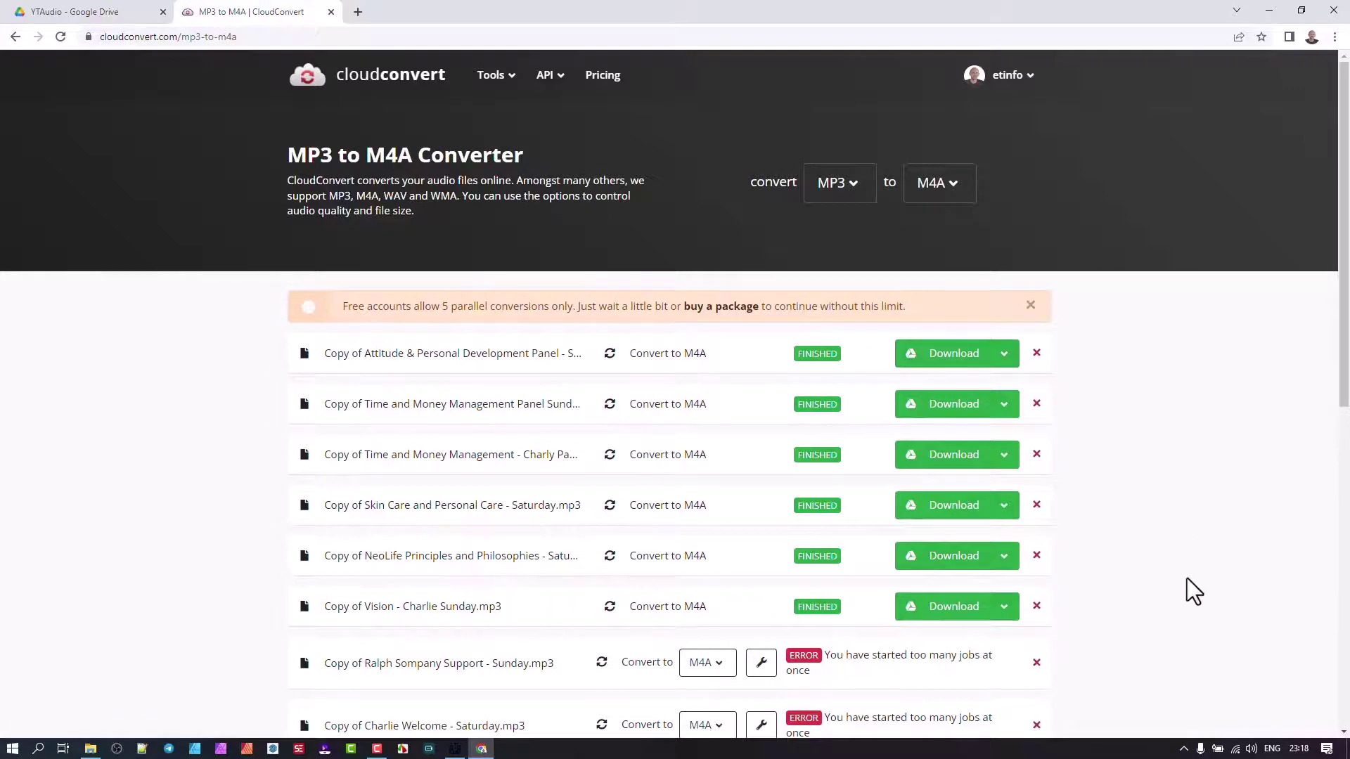
Retry the conversions rejected for exceeding the parallel job limit.
scroll(1181, 639, down, 7)
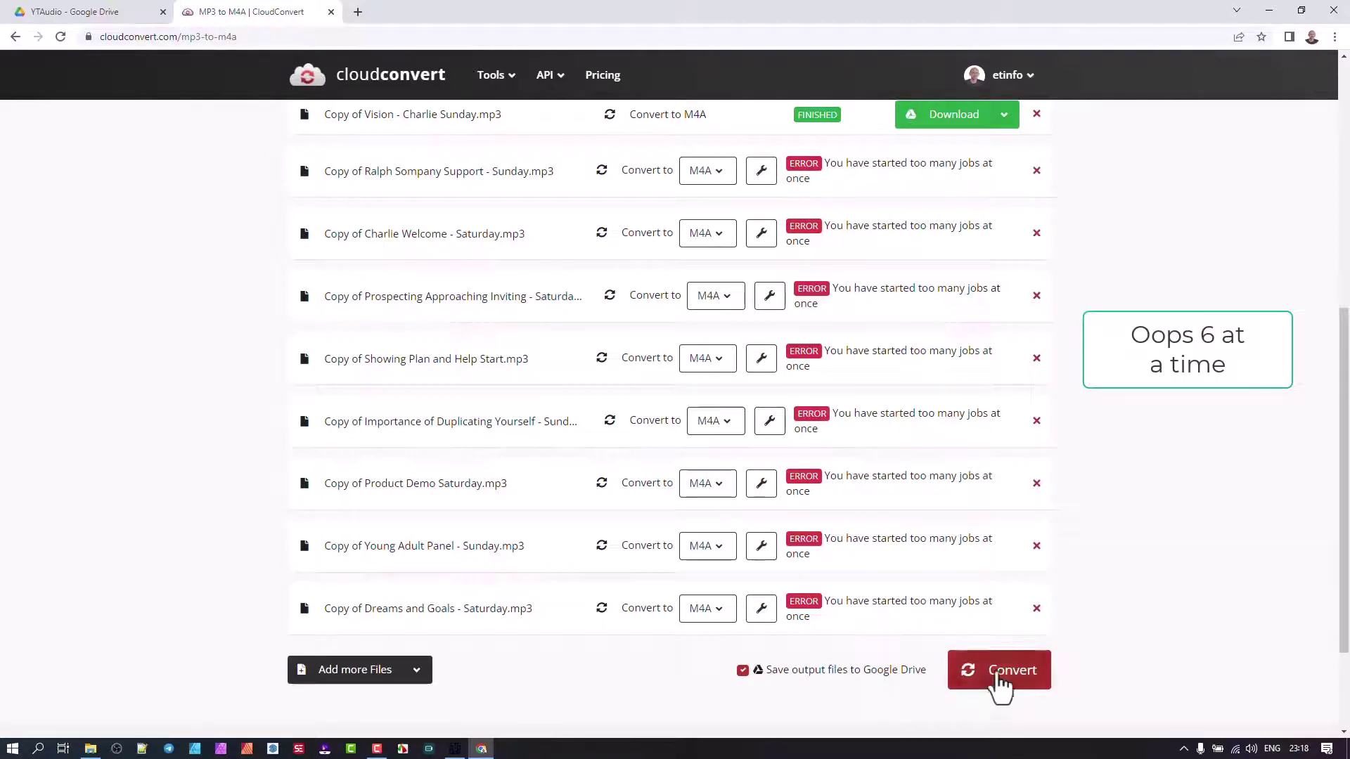
click(998, 676)
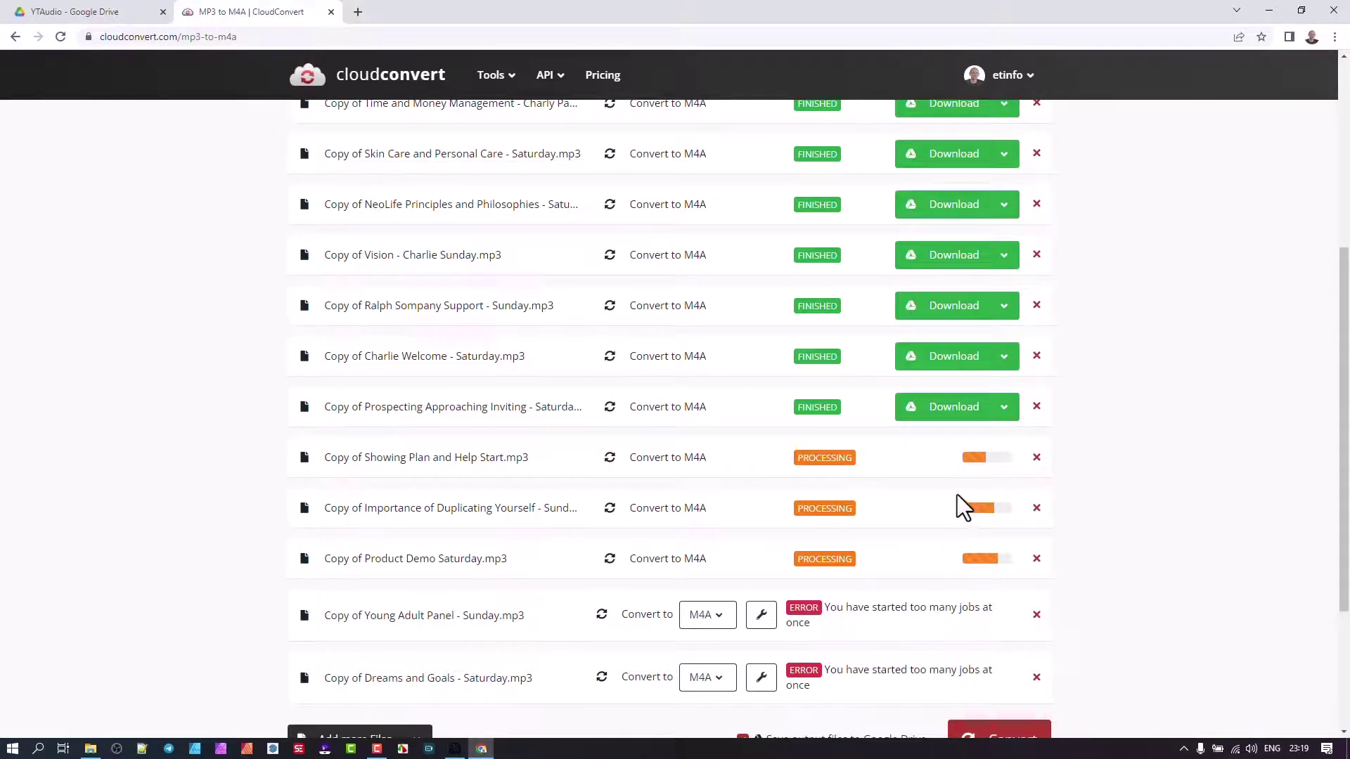
Restart the last two rejected conversions and view the new M4A copies in YTAudio.
click(102, 12)
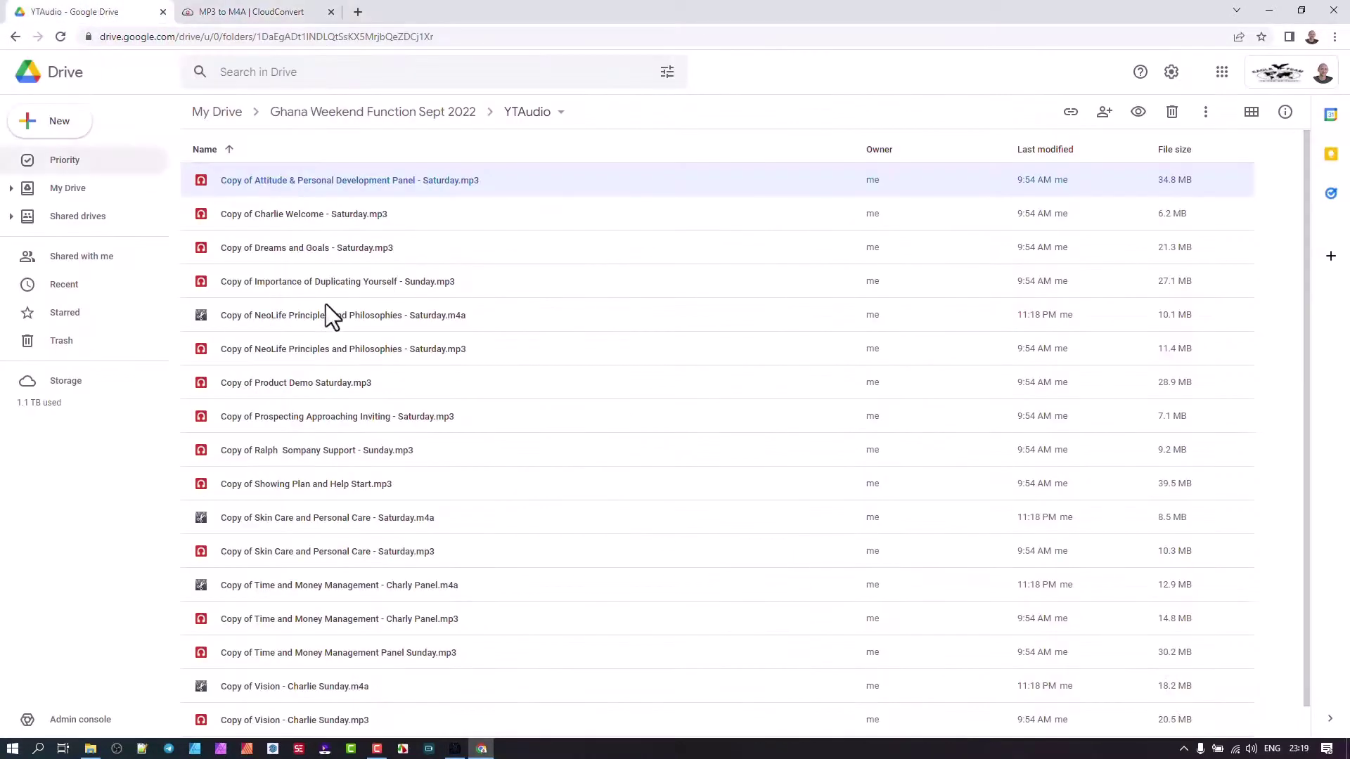
scroll(521, 422, down, 4)
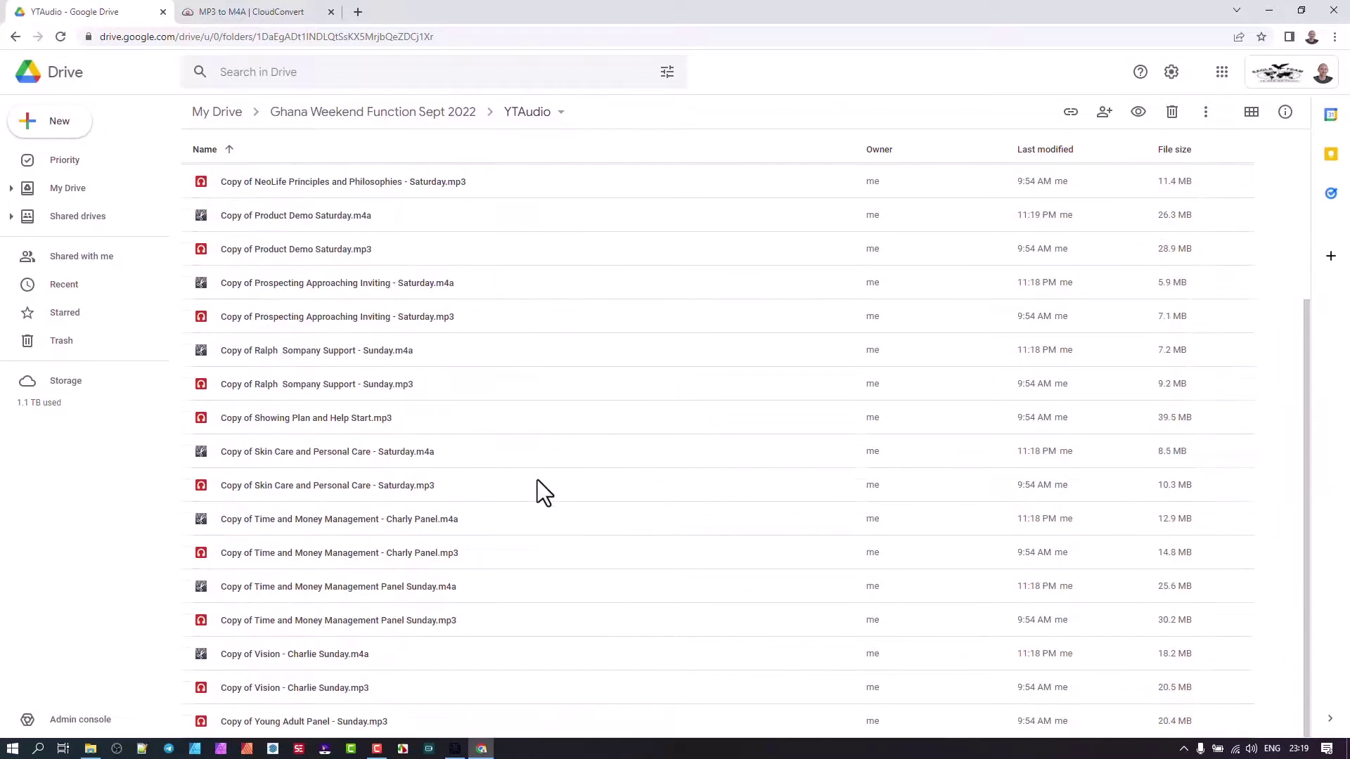
click(236, 12)
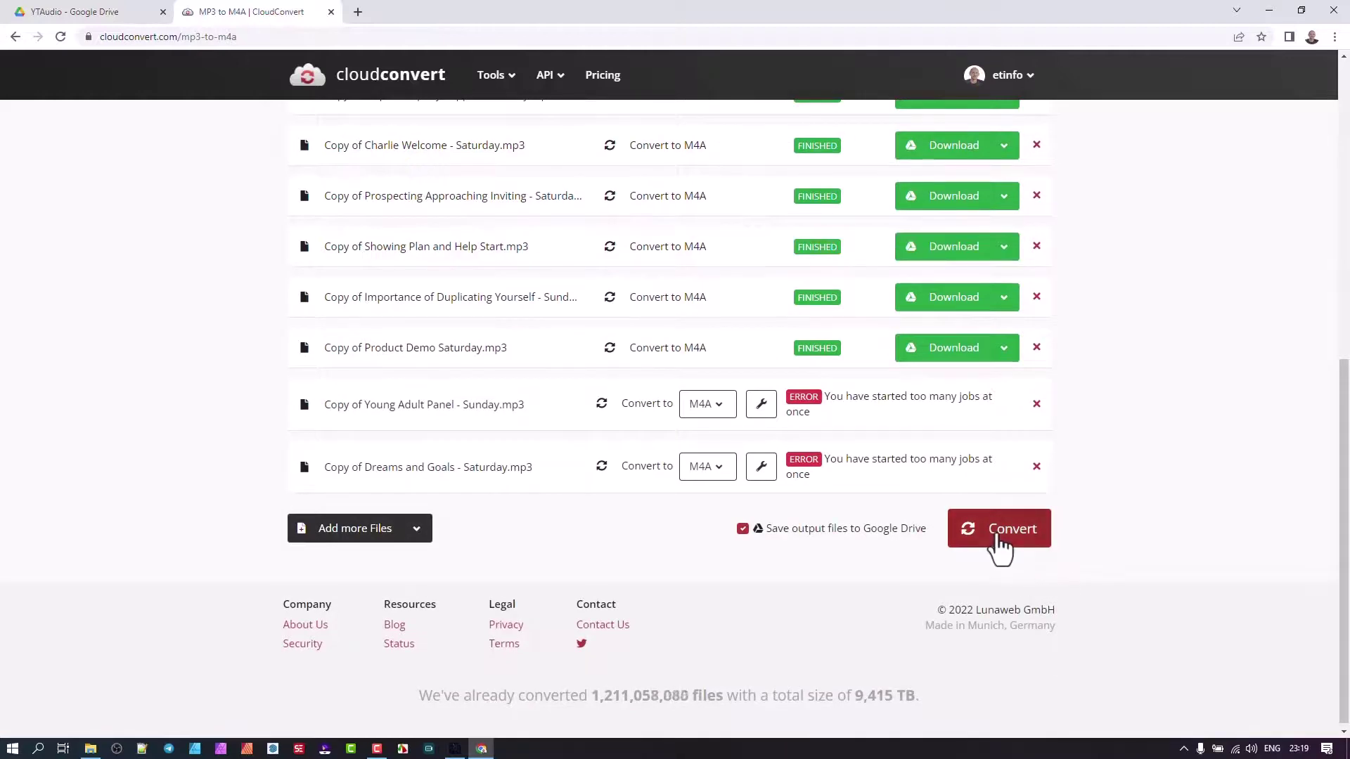
click(1002, 549)
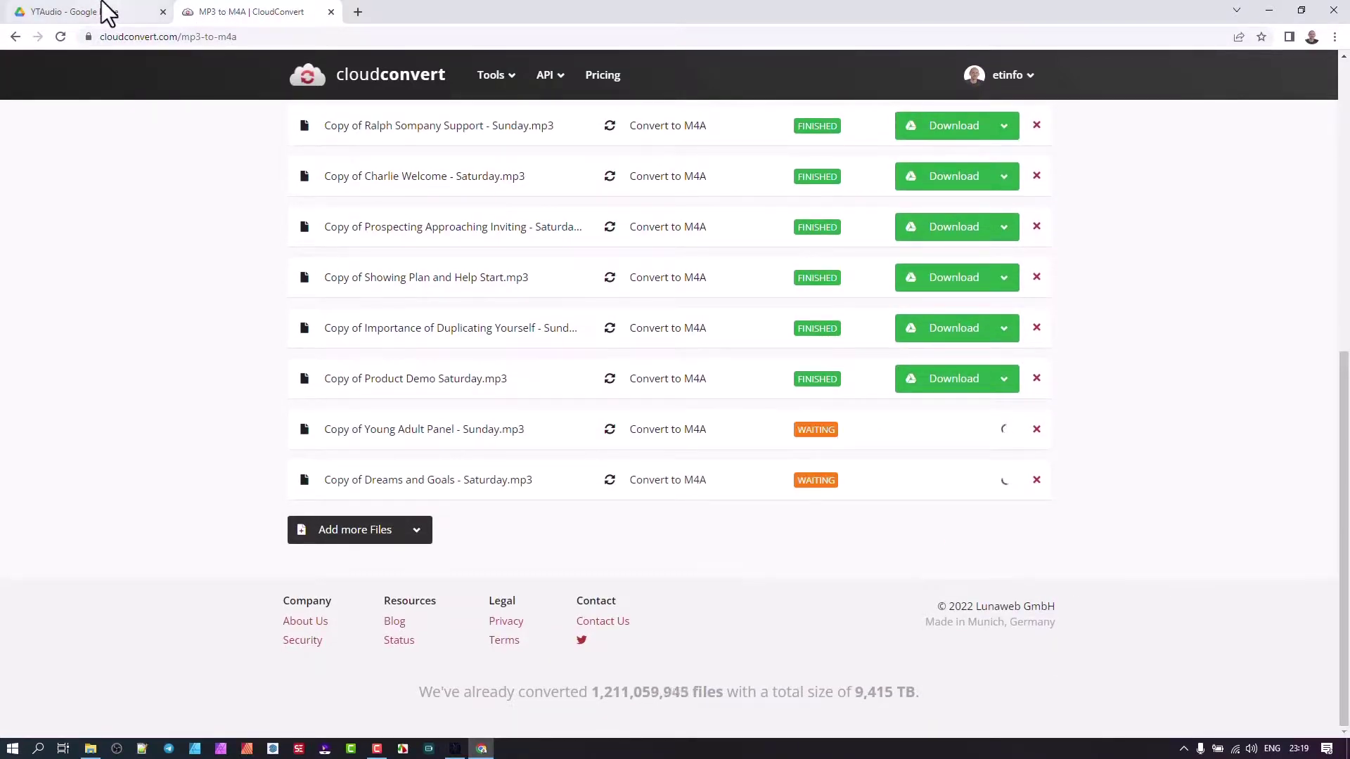
click(105, 12)
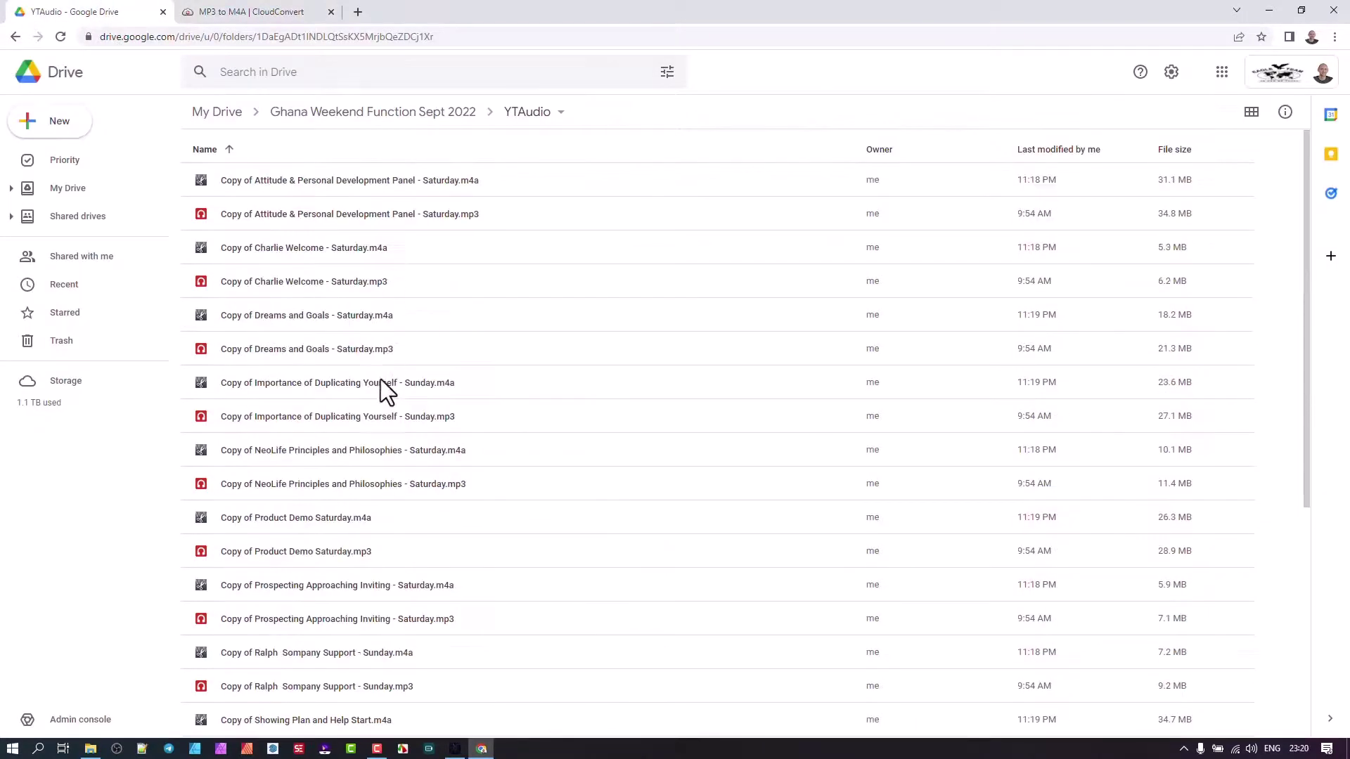